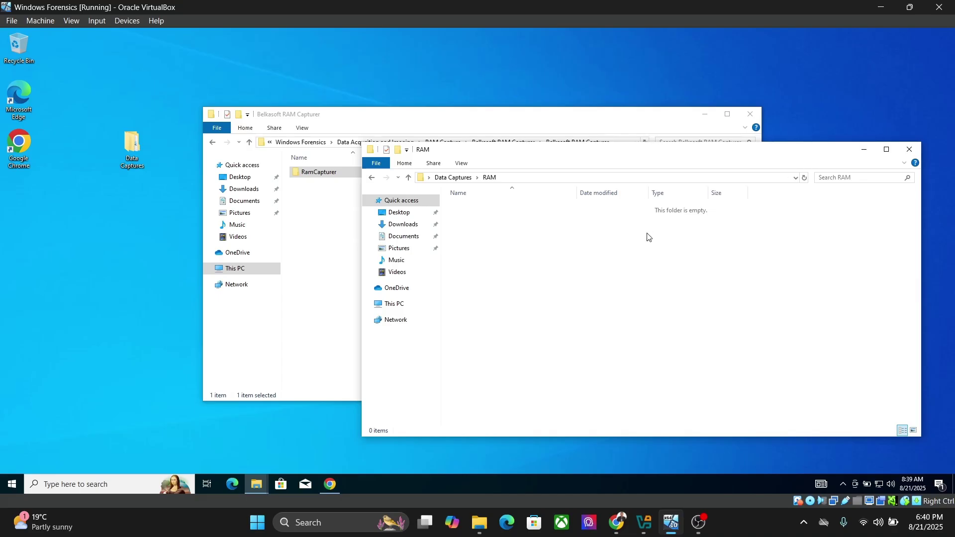
View the Belkasoft website in Chrome and return to the Belkasoft RAM Capturer folder
click(648, 122)
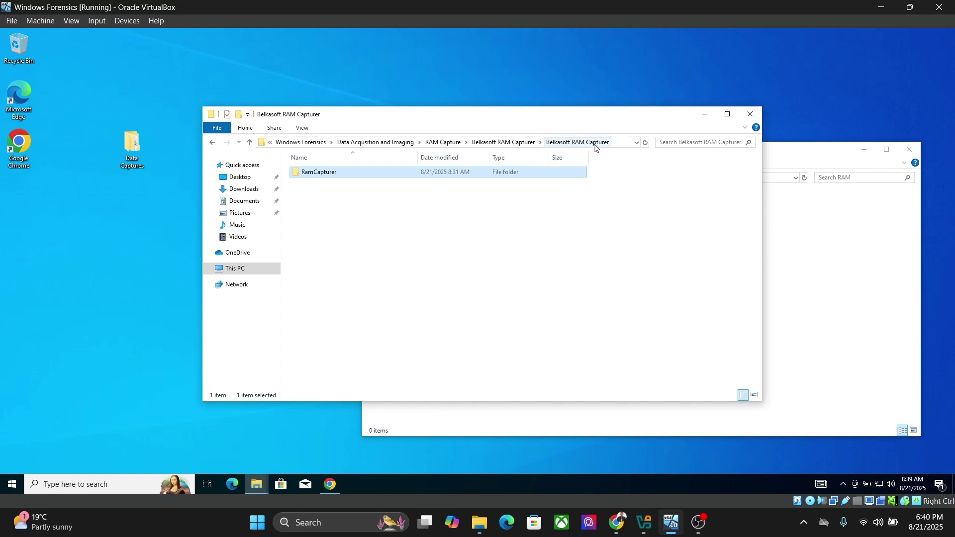
click(329, 484)
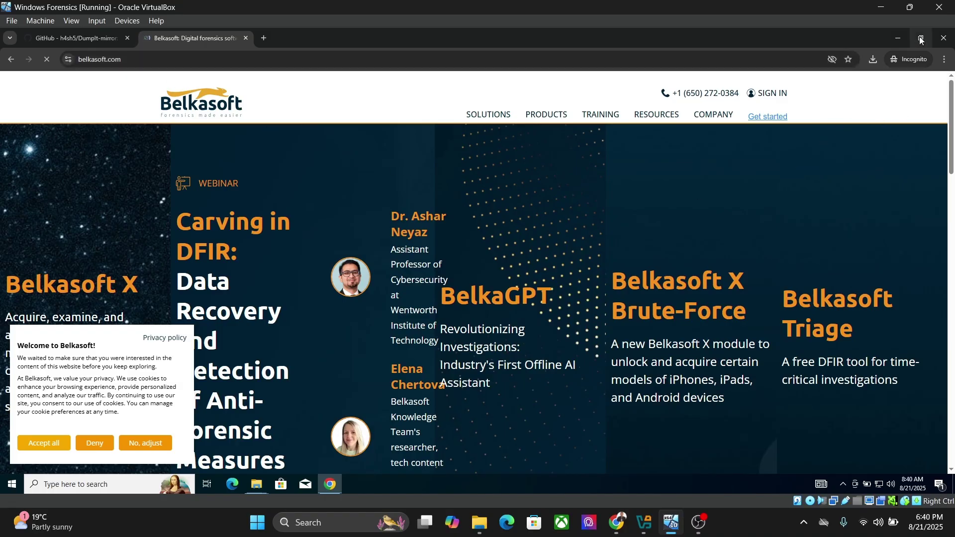
click(897, 37)
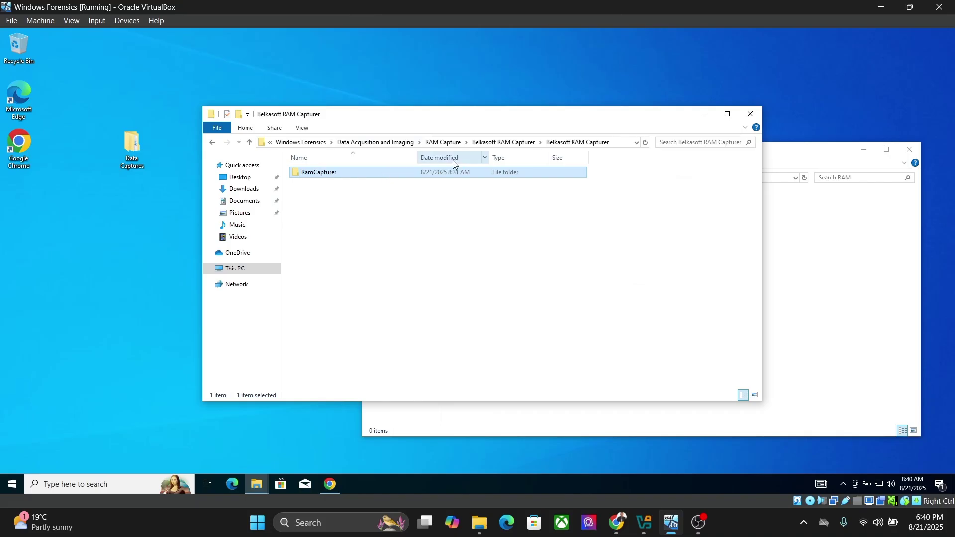
Run RamCapture64 from the x64 folder inside RamCapturer and allow it to make changes to the device
double_click(459, 174)
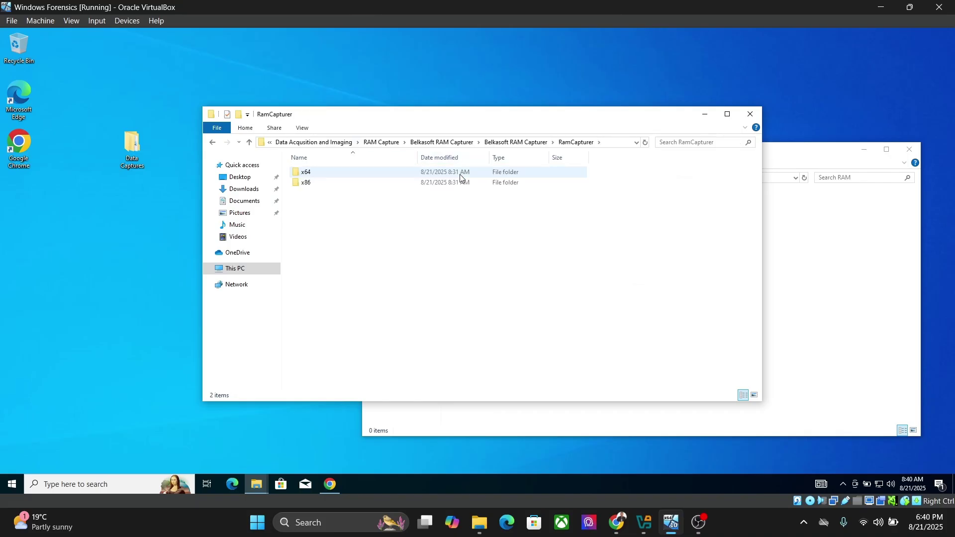
double_click(459, 174)
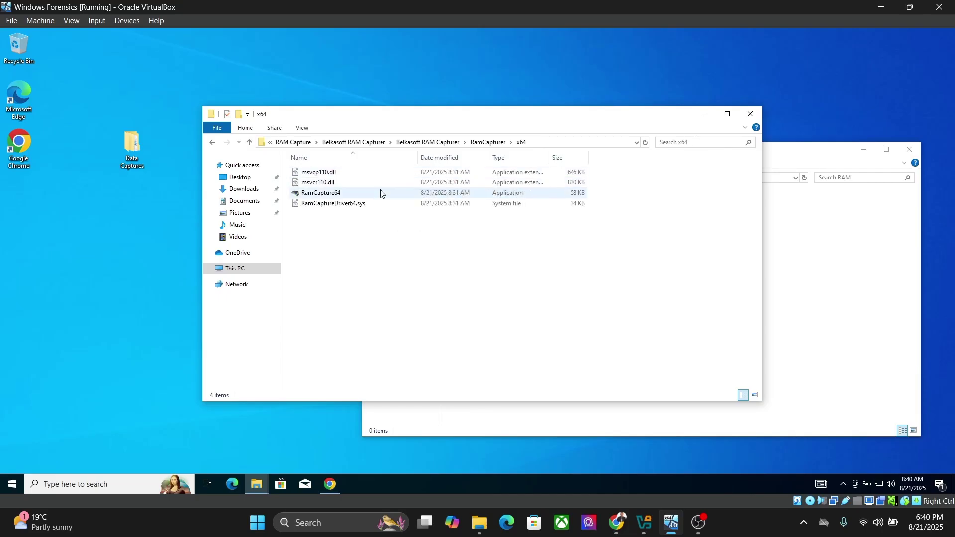
double_click(381, 193)
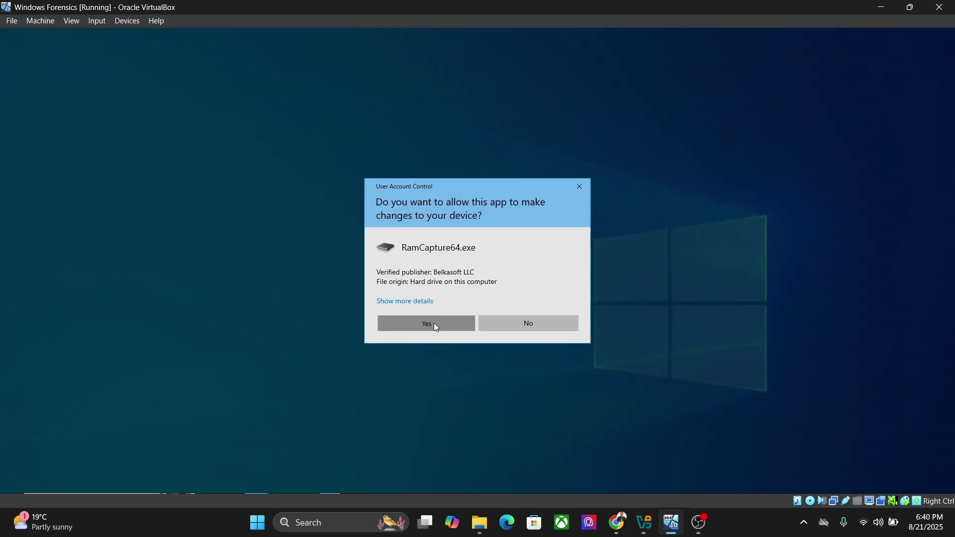
click(436, 325)
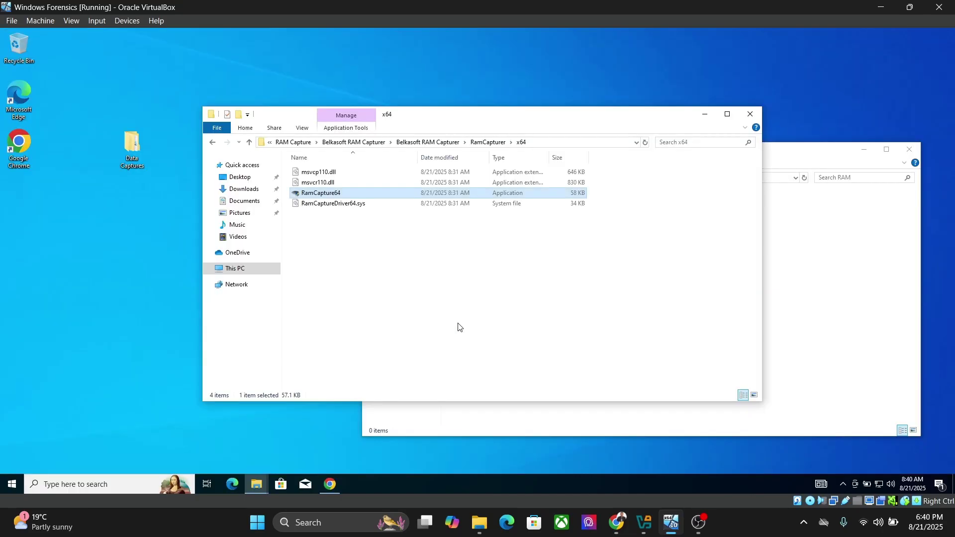
Set the RAM Capturer's output folder to the copied path of the desktop's Data Captures\RAM folder and start the memory capture
click(828, 343)
click(353, 275)
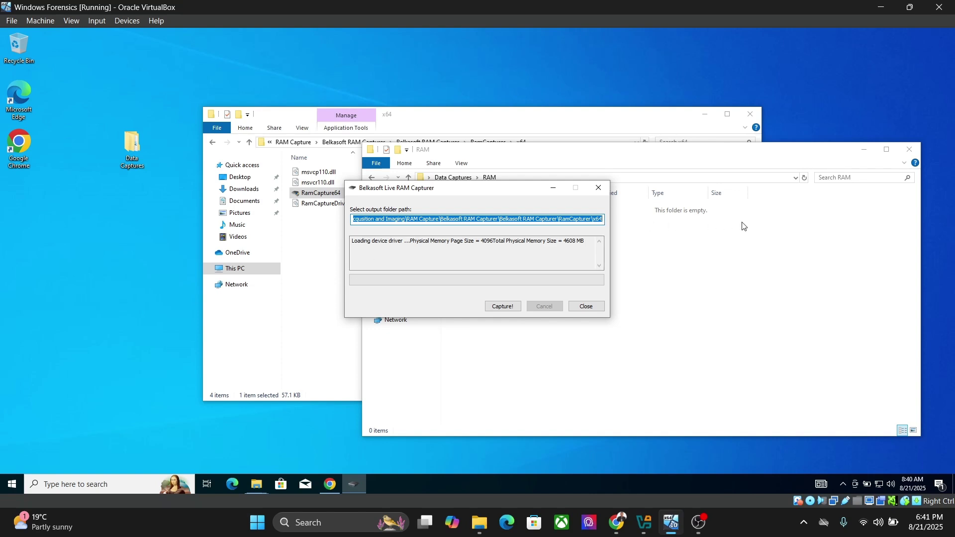
click(824, 322)
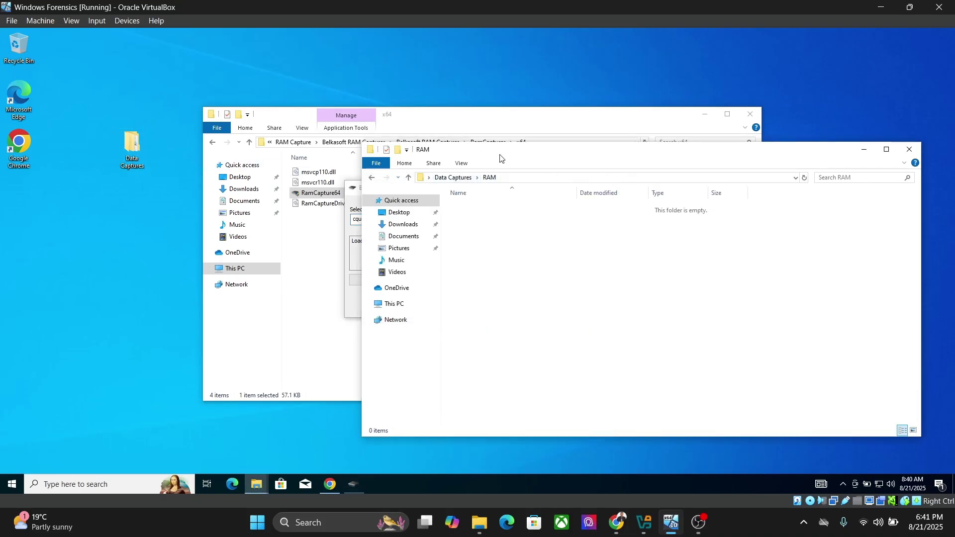
click(524, 180)
key(ctrl+c)
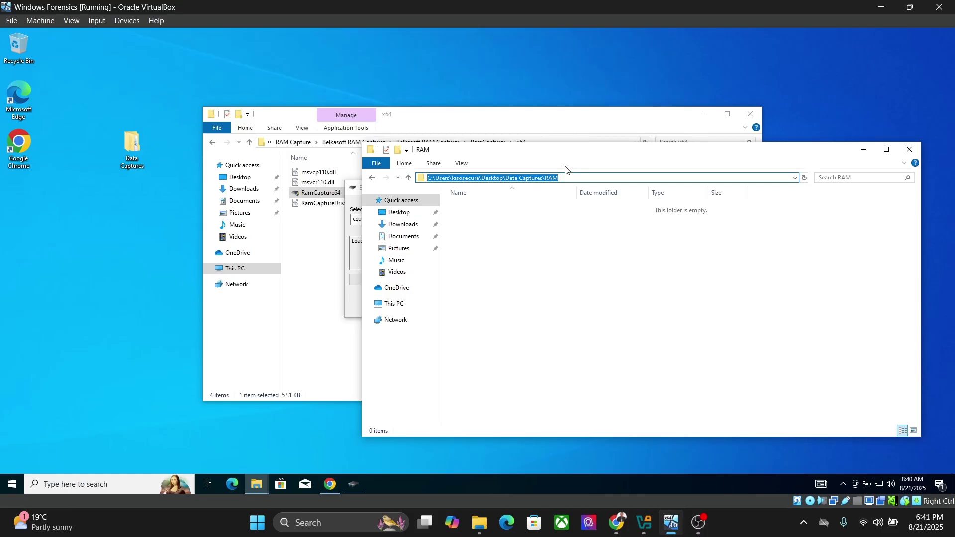
click(350, 303)
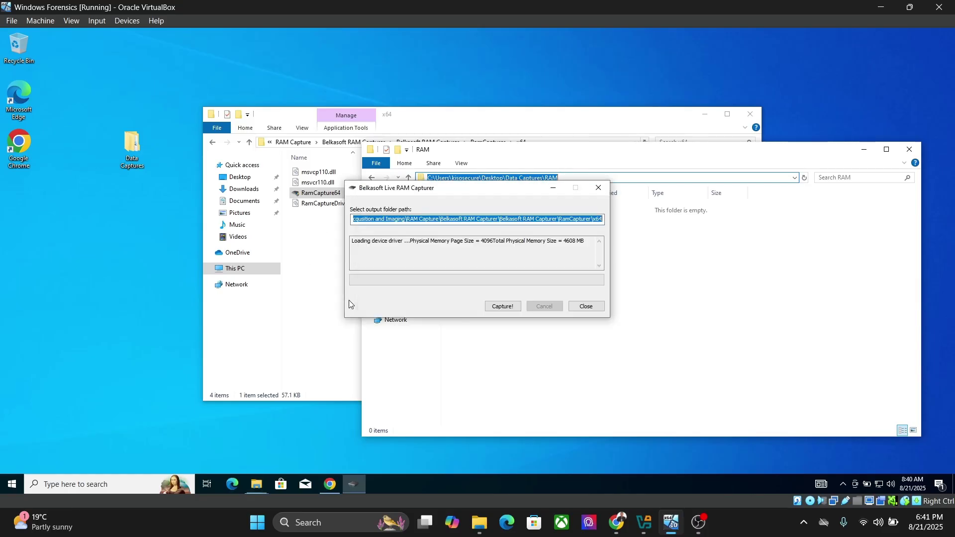
click(503, 219)
key(ctrl+a)
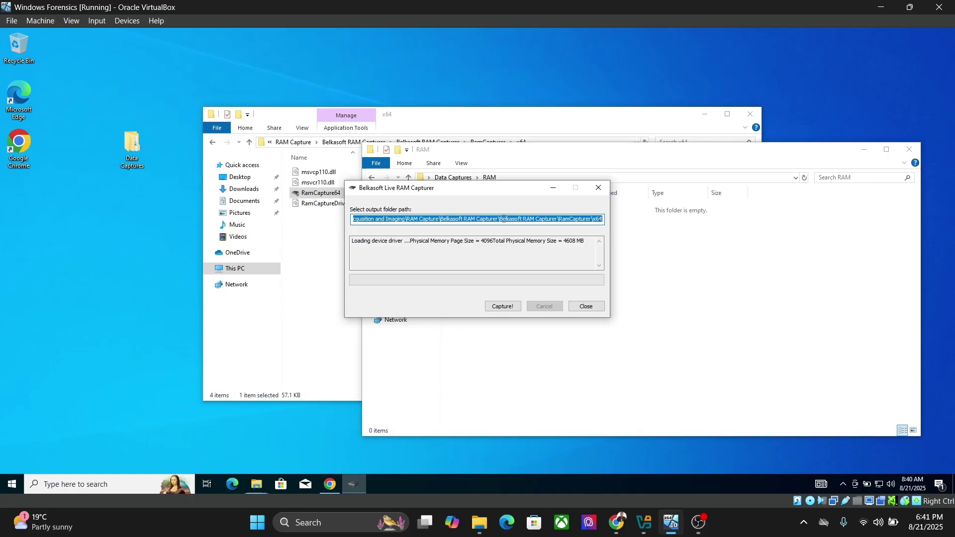
key(BackSpace)
key(ctrl+v)
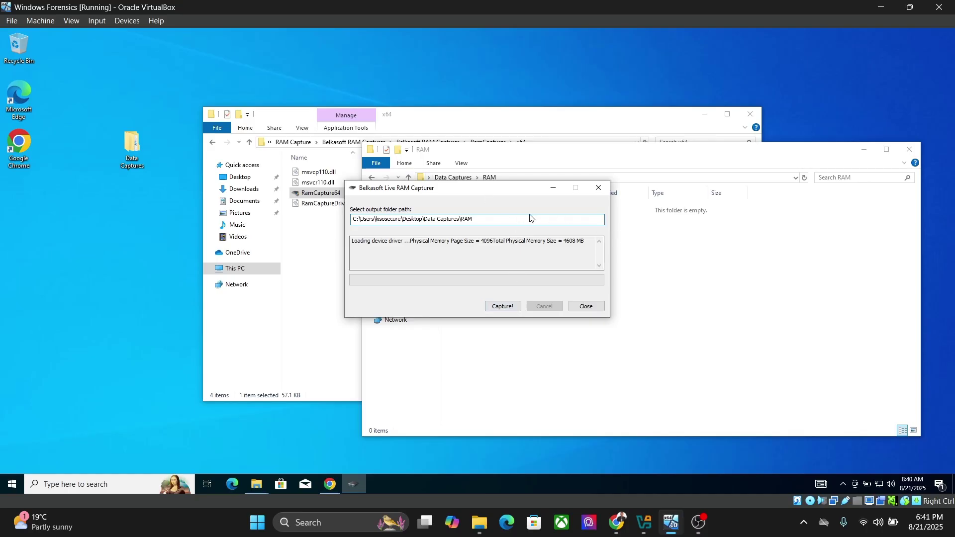
click(517, 307)
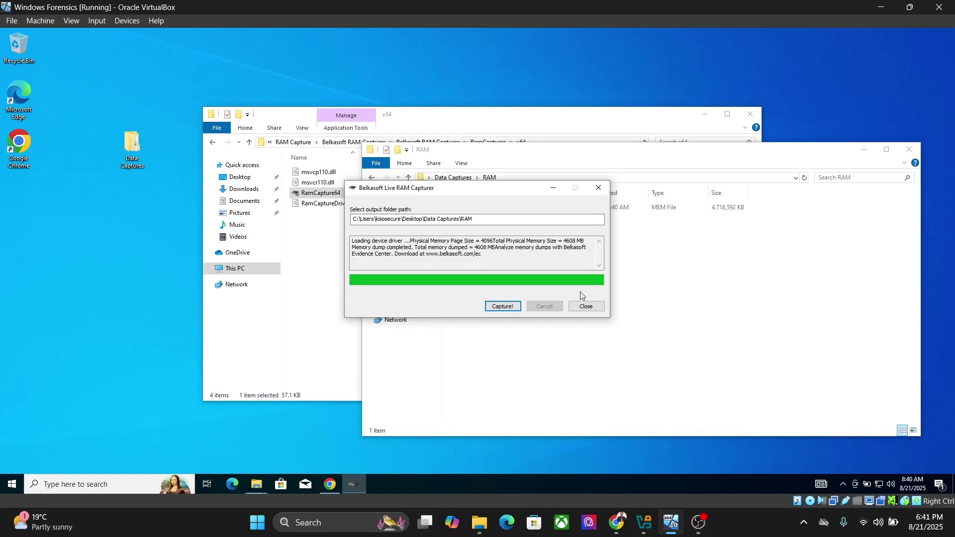
Check the captured memory file in the RAM folder and close Belkasoft Live RAM Capturer
click(677, 300)
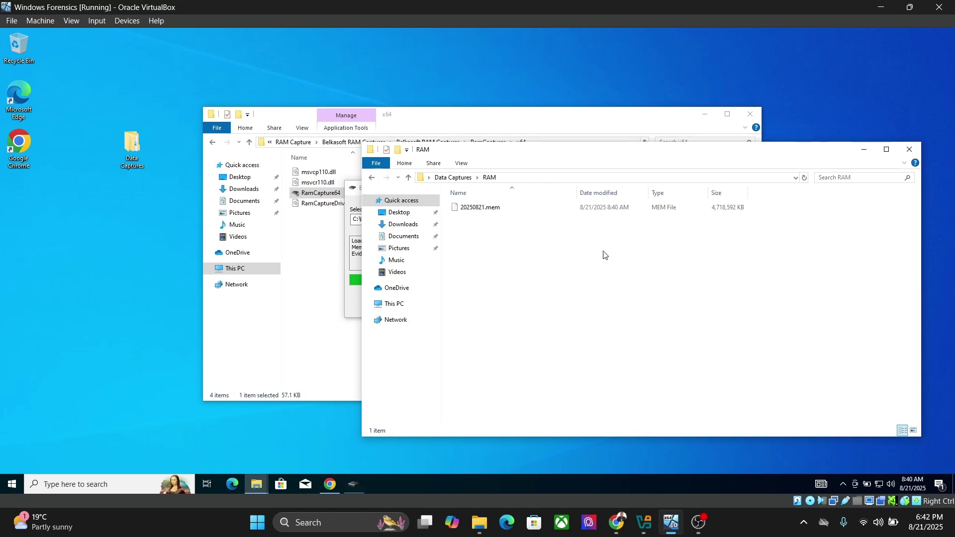
mouse_move(503, 210)
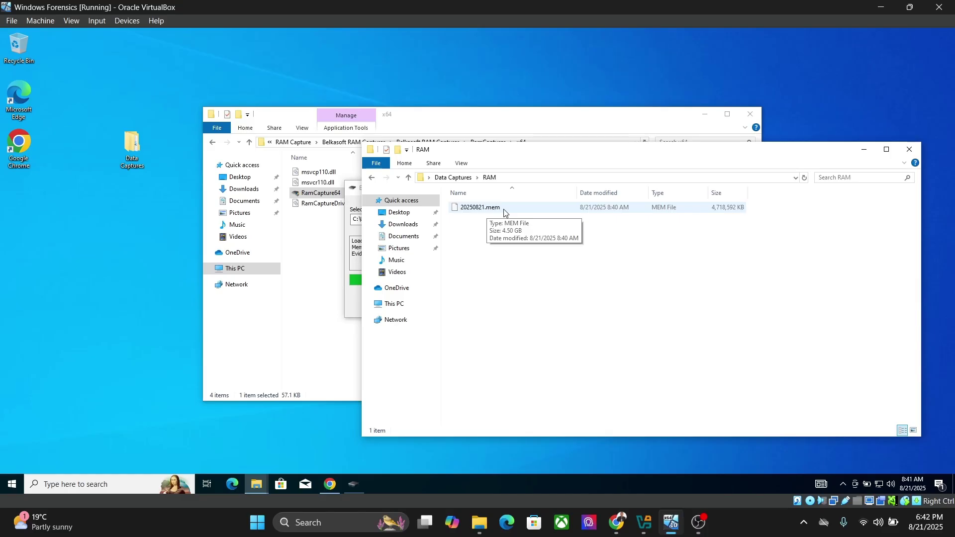
right_click(503, 208)
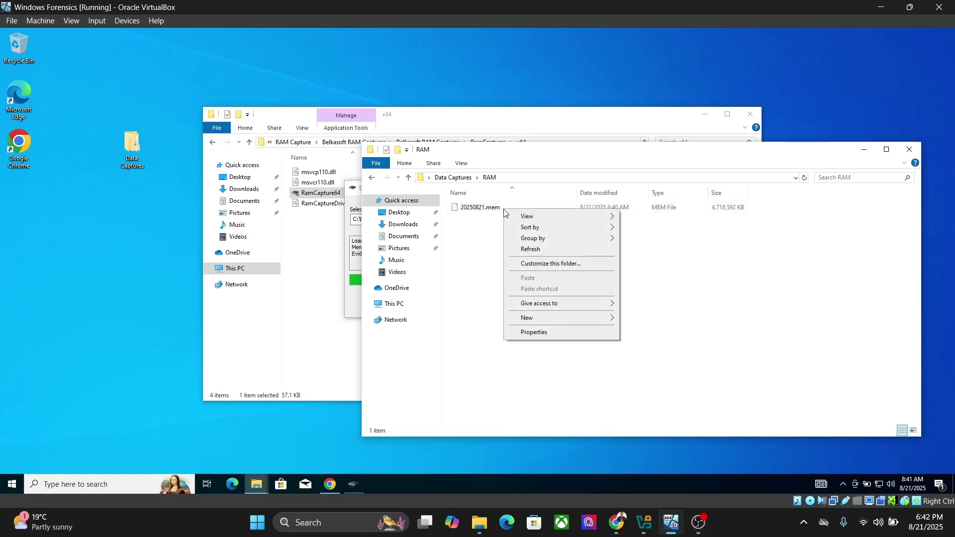
click(473, 230)
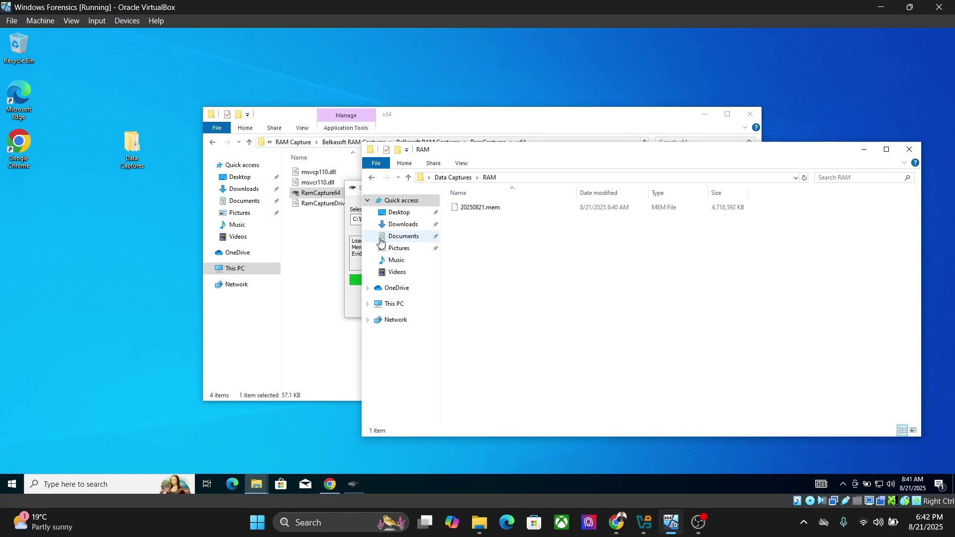
click(353, 195)
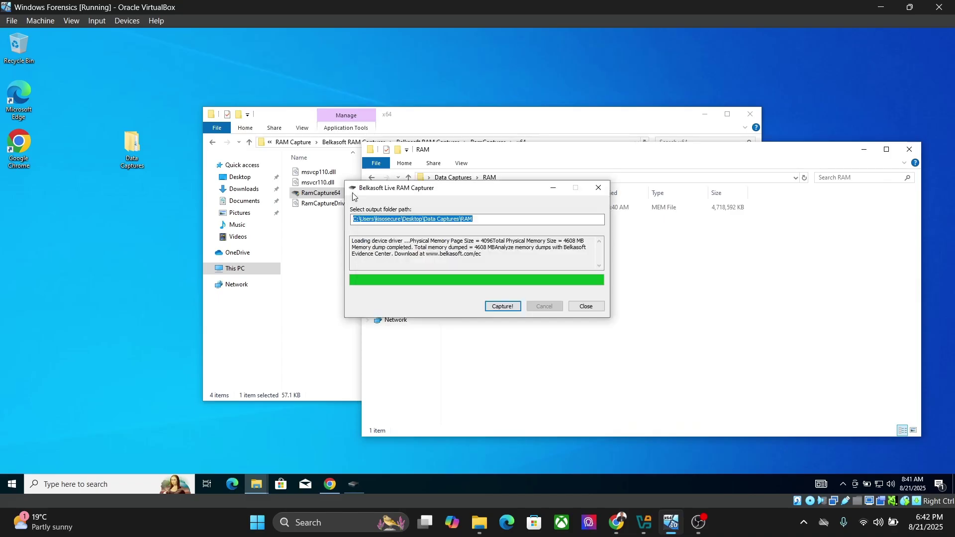
click(585, 306)
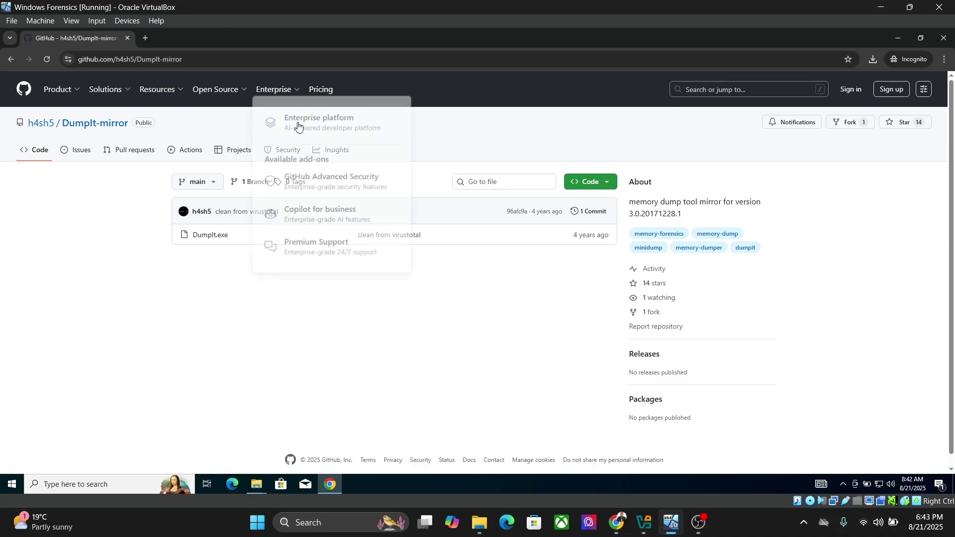
View the code download options of the DumpIt-mirror repository on GitHub
click(591, 183)
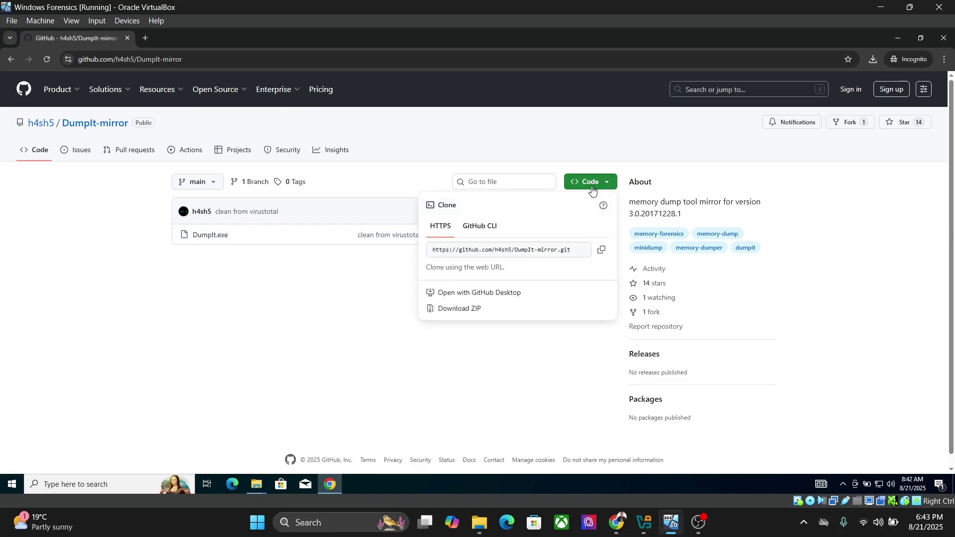
click(557, 360)
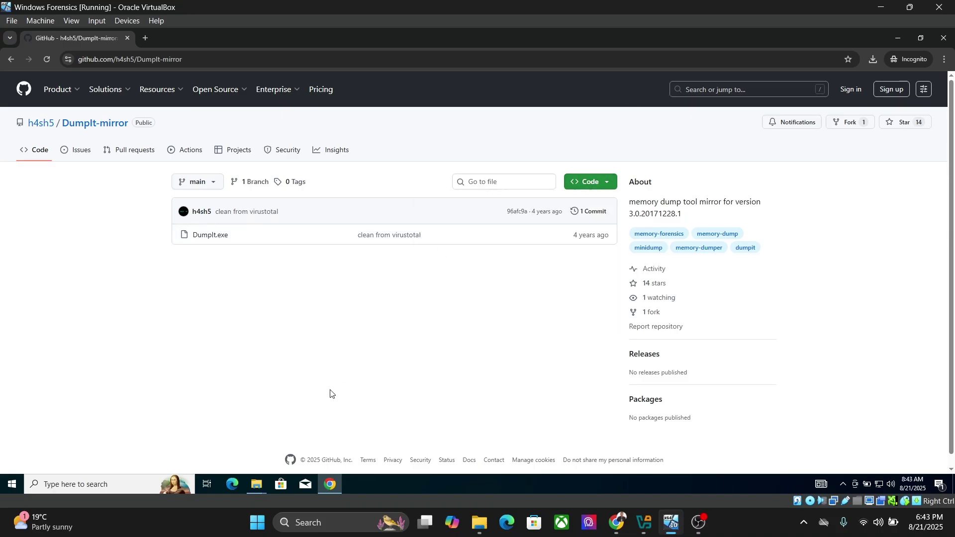
Run DumpIt from the inner DumpIt-mirror-main folder and allow it to make changes to the device
mouse_move(253, 485)
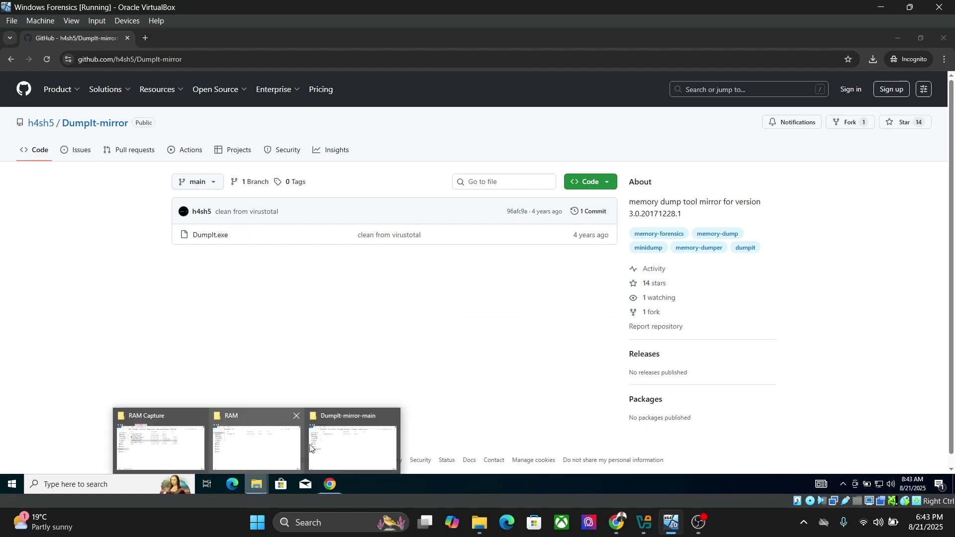
click(326, 444)
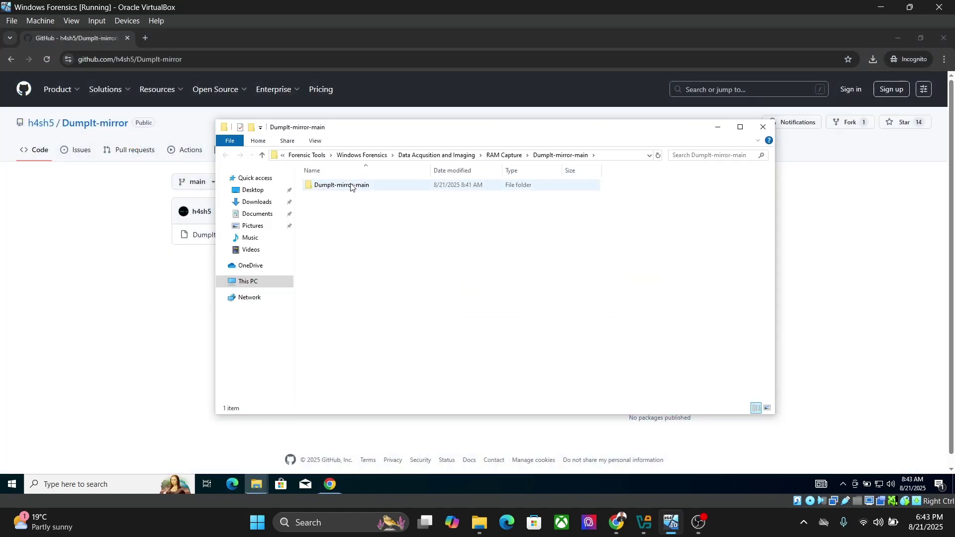
click(352, 189)
double_click(352, 189)
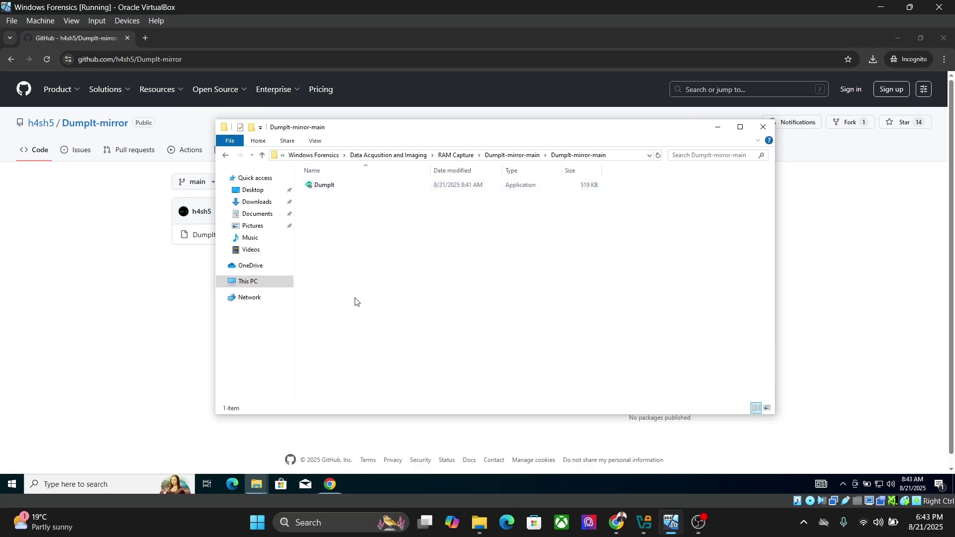
double_click(348, 188)
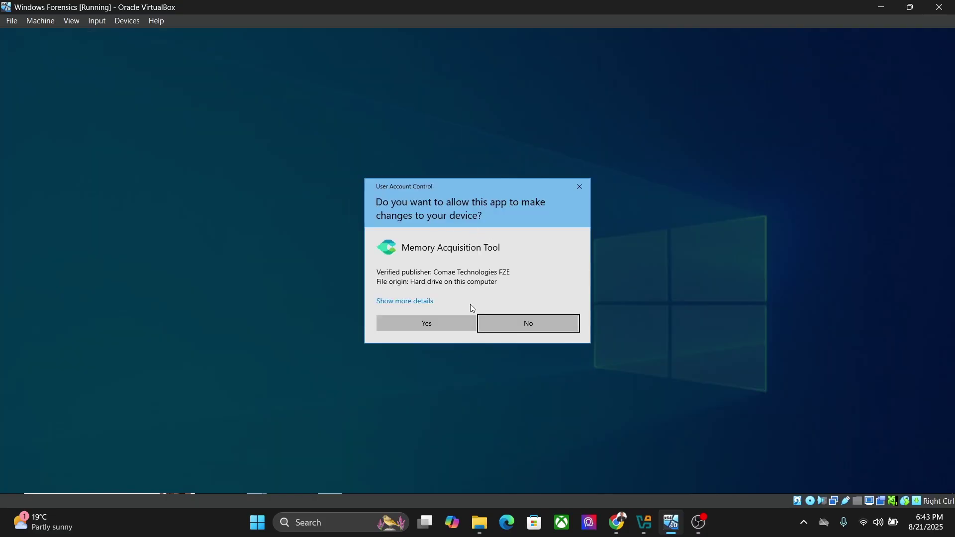
click(421, 327)
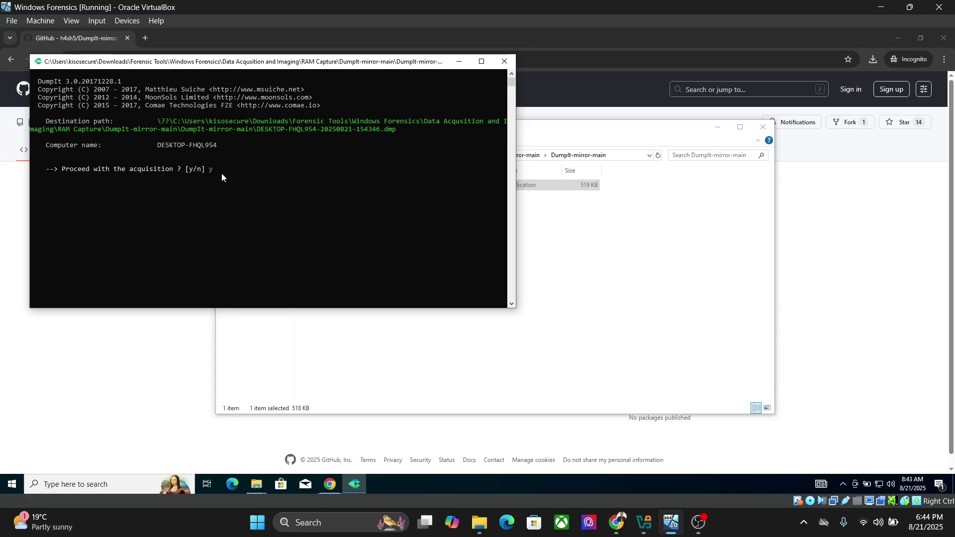
Answer y to proceed with the DumpIt memory acquisition and enlarge the console window
text(y)
key(Return)
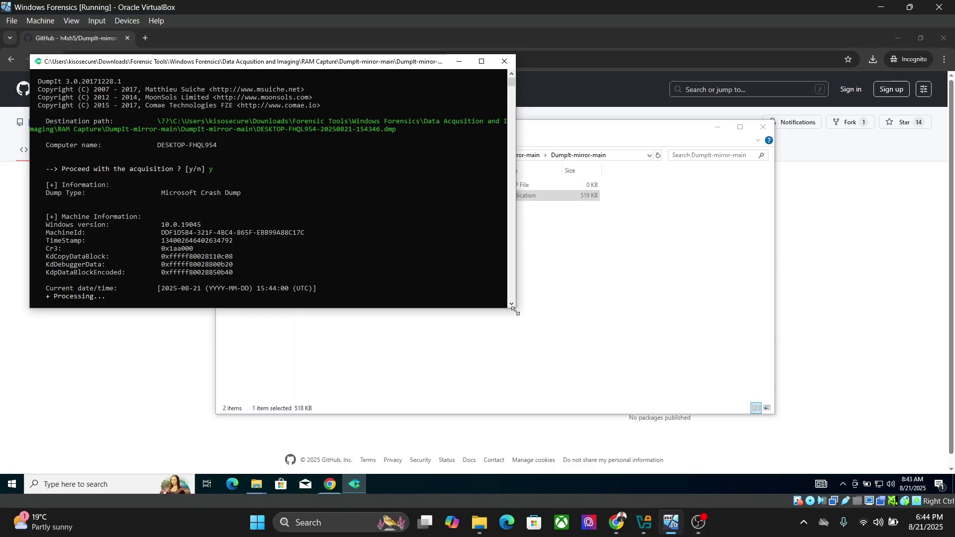
drag(513, 312, 570, 365)
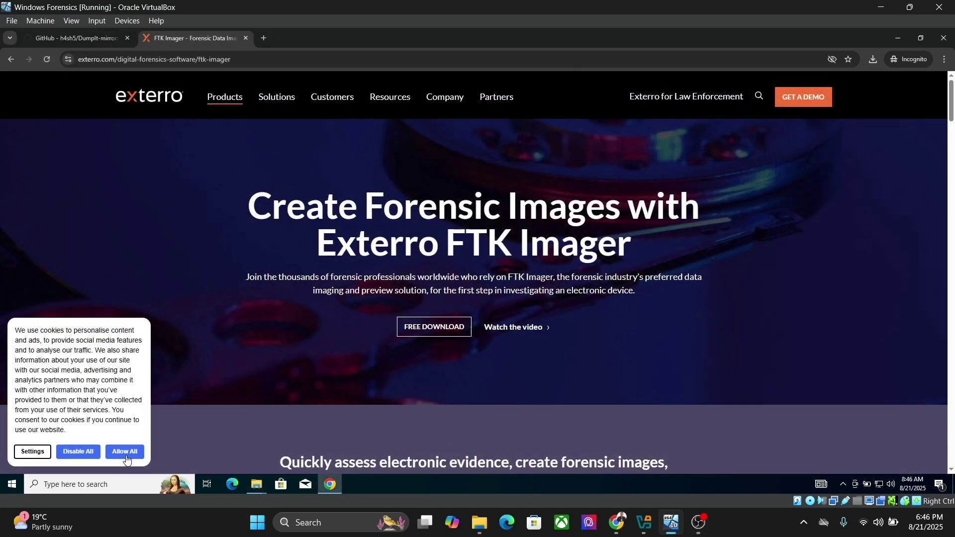
Allow all cookies on the Exterro FTK Imager page and highlight the page's web address
click(125, 452)
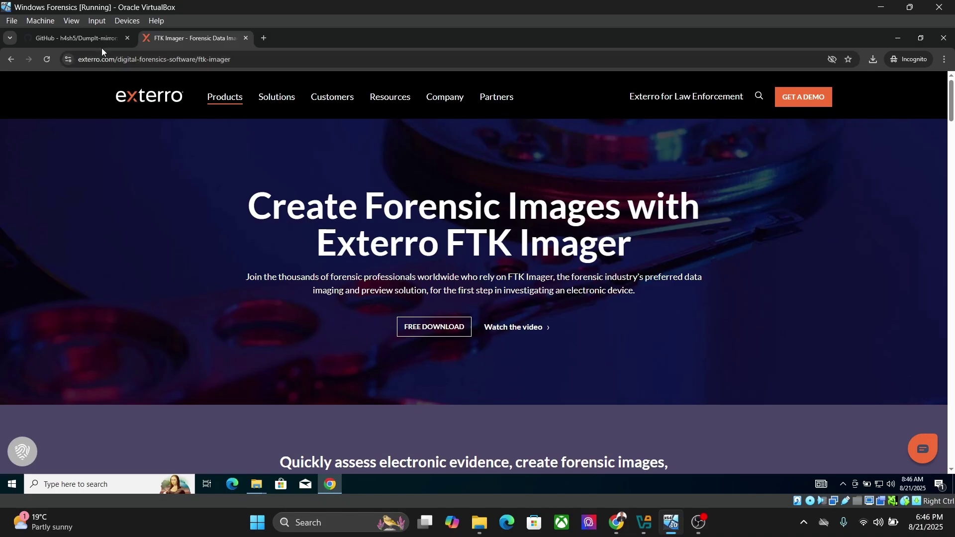
drag(254, 60, 5, 66)
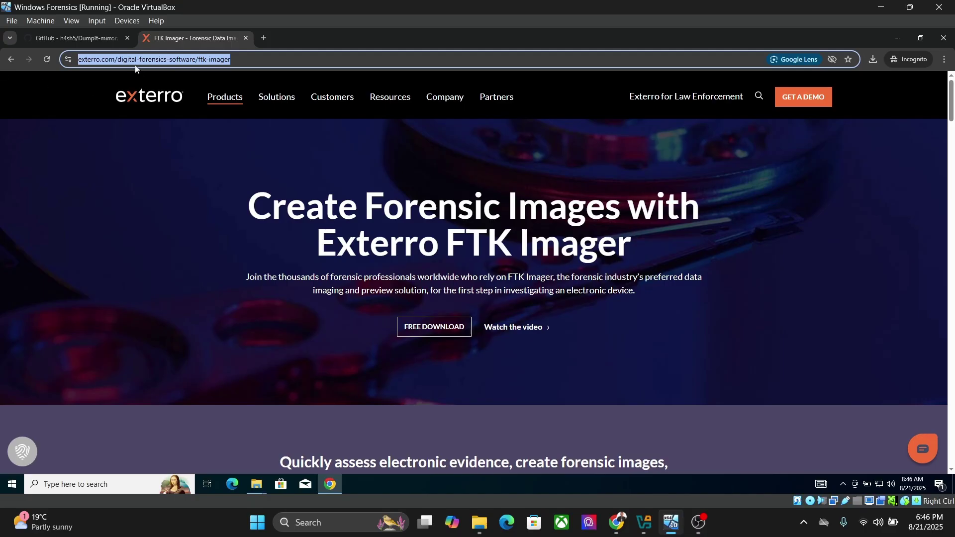
Run the AccessData_FTK_Imager_4.7.1 installer from the RAM Capture folder, allow it to make changes, and minimize the RAM Capture windows
click(256, 485)
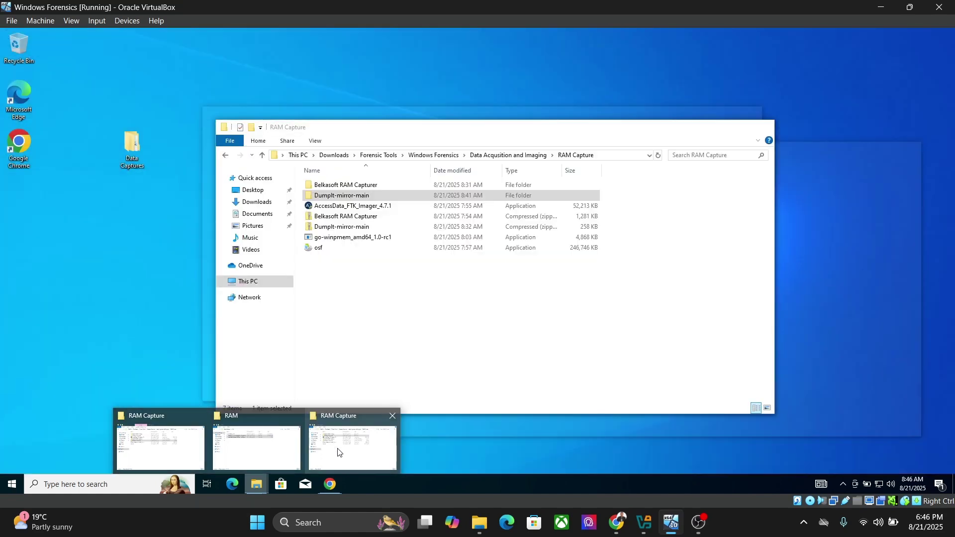
click(337, 448)
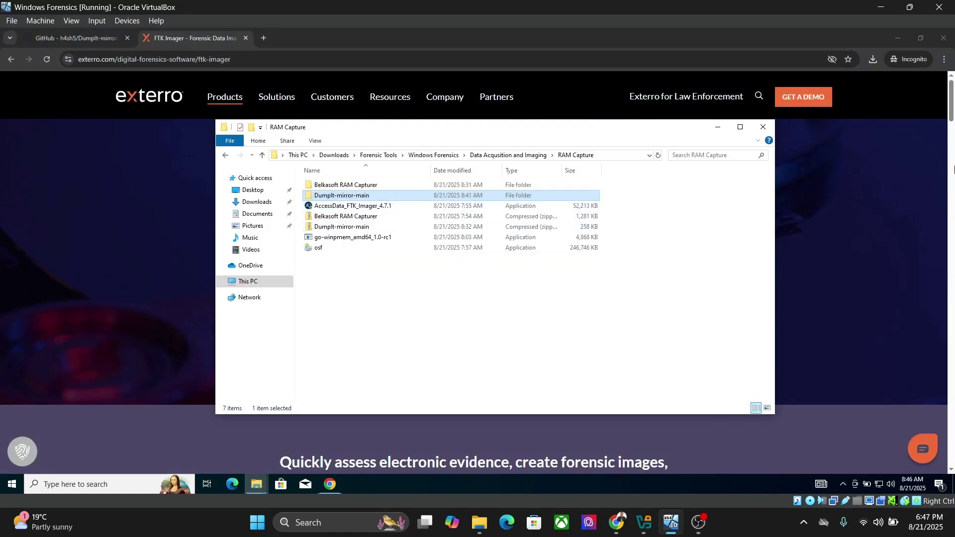
click(899, 37)
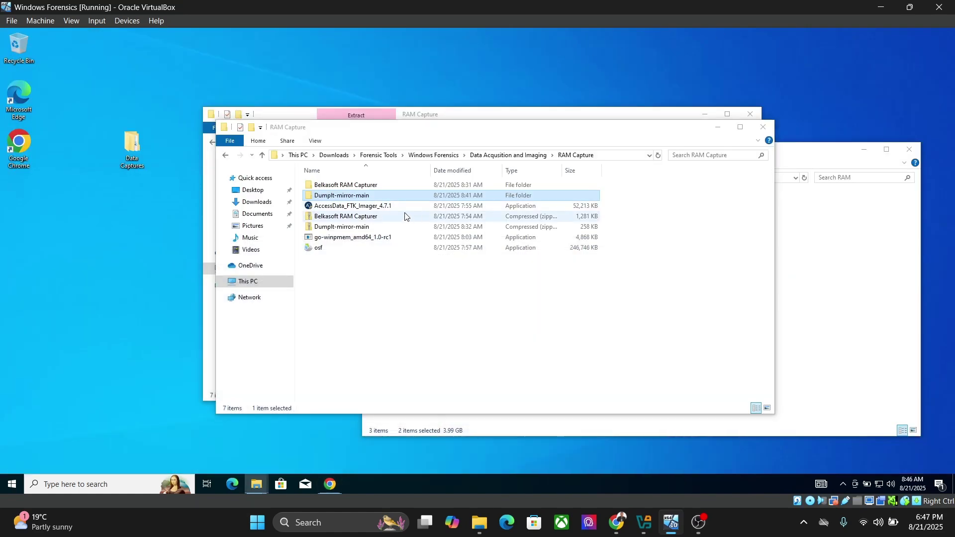
double_click(365, 207)
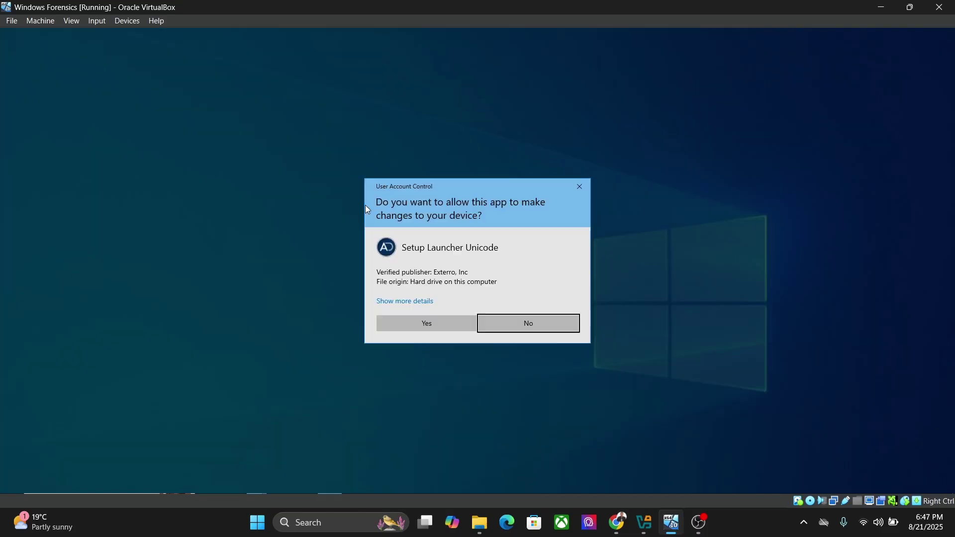
click(427, 323)
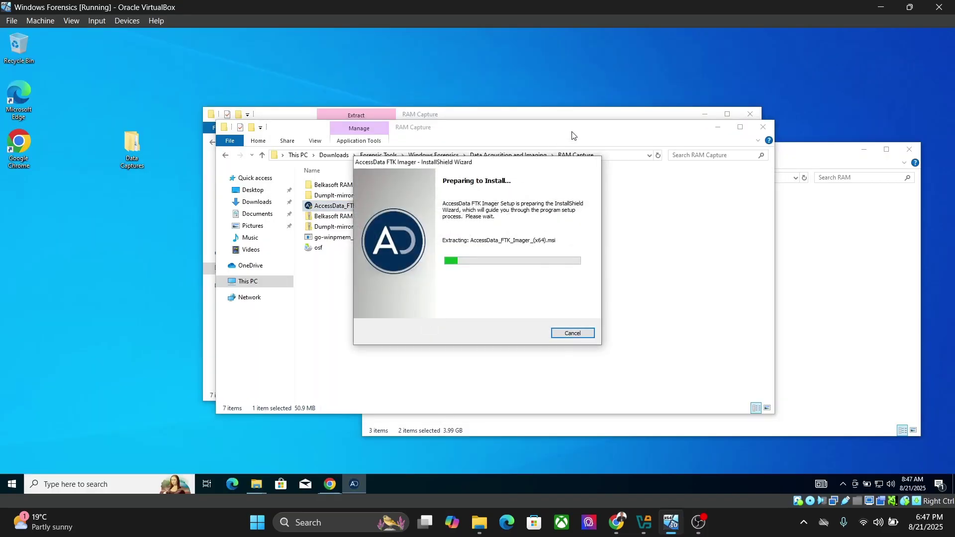
click(692, 115)
click(704, 118)
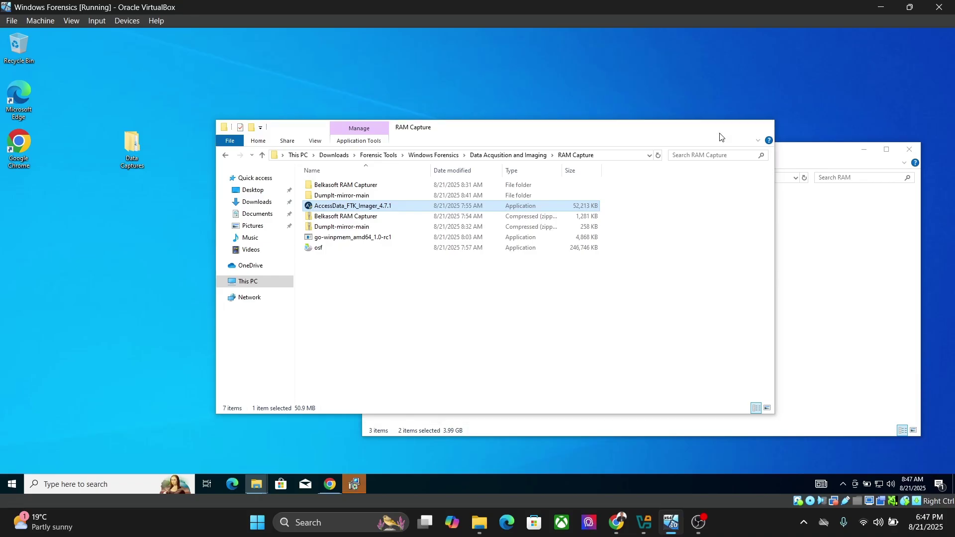
click(717, 128)
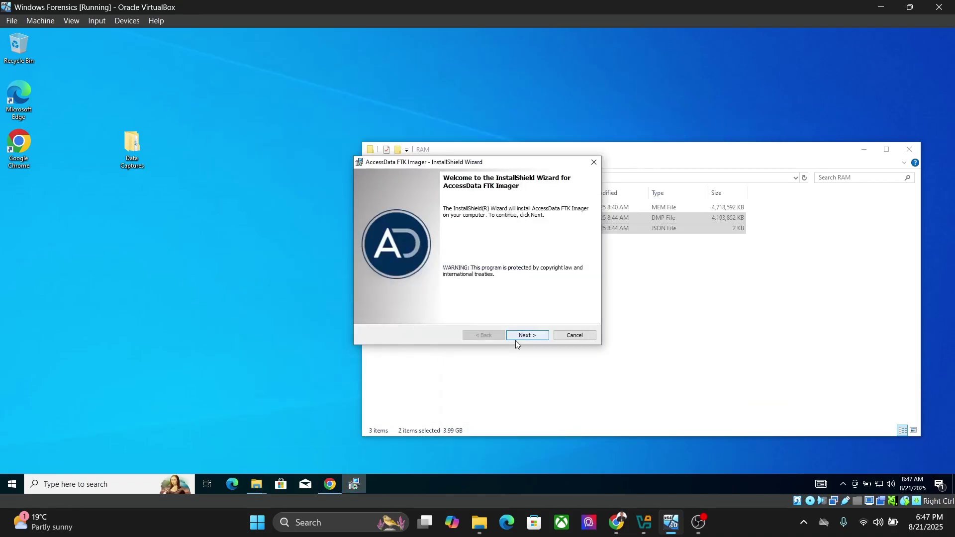
Accept the license agreement, install AccessData FTK Imager in the default destination folder, and finish the wizard with the program launching
click(527, 336)
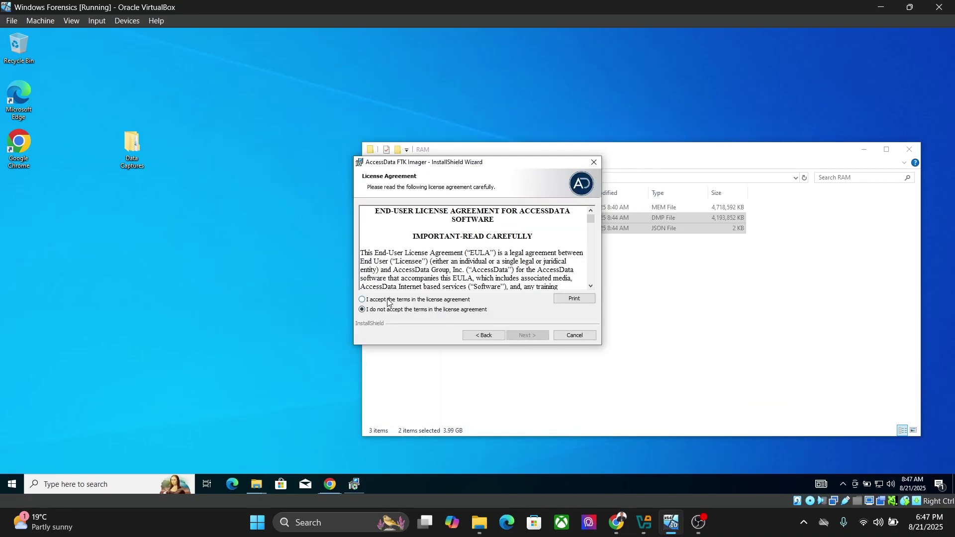
click(387, 299)
click(517, 336)
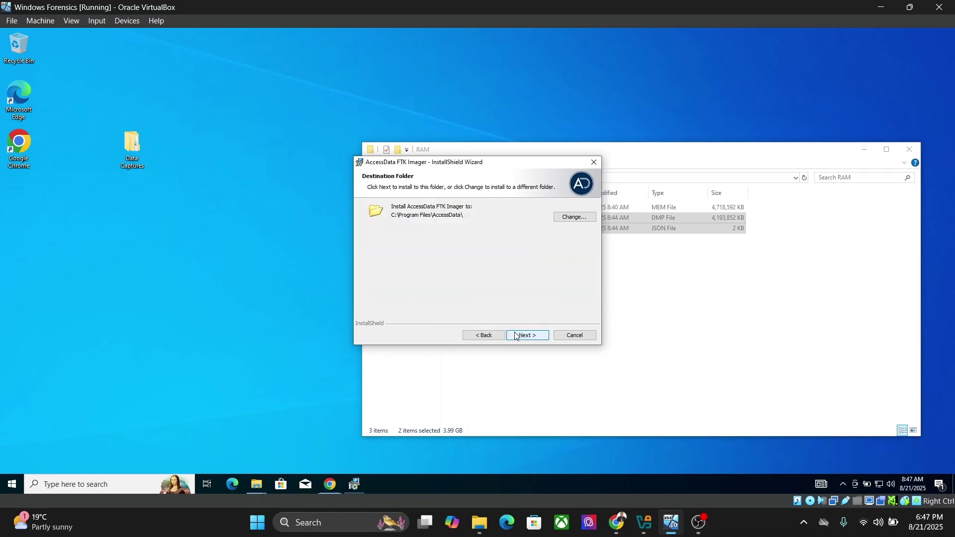
click(518, 337)
click(531, 336)
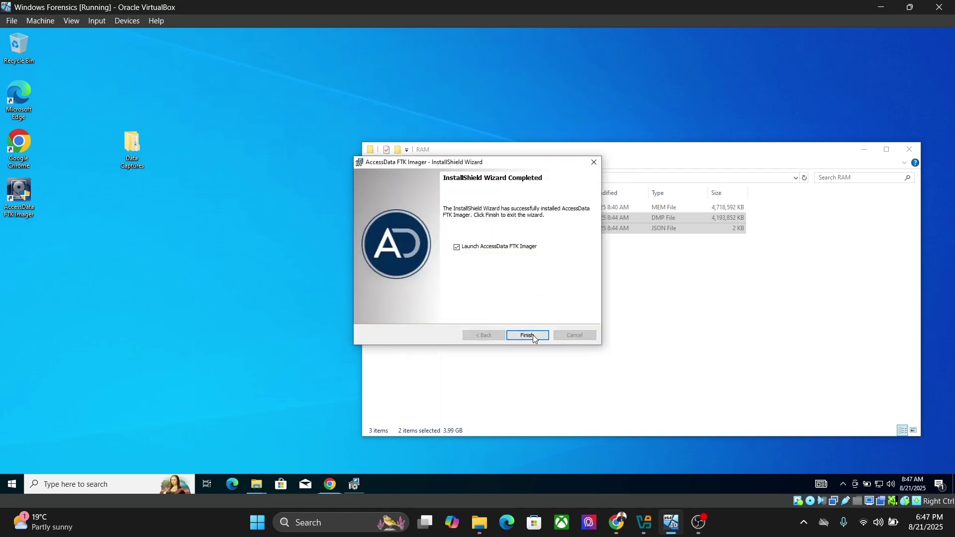
click(533, 333)
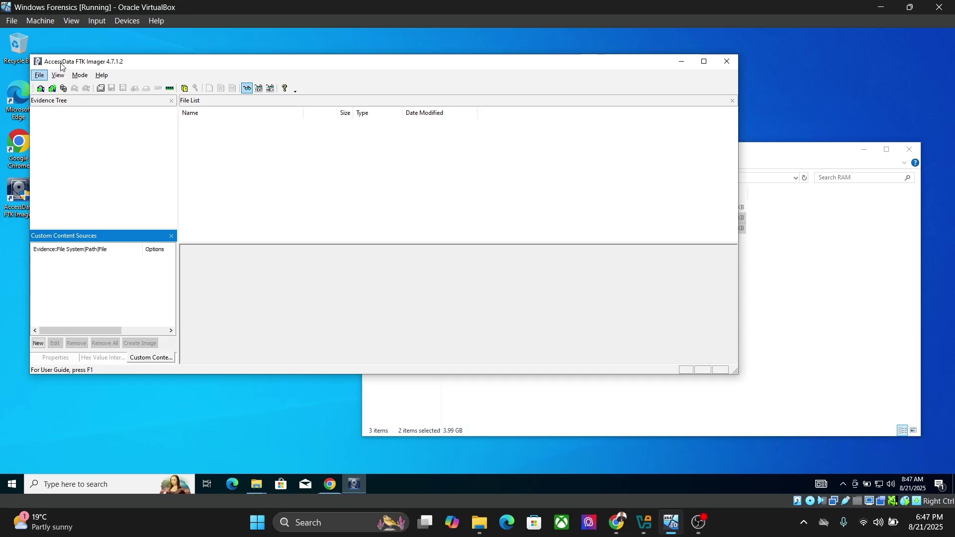
Open FTK Imager's Capture Memory command and set the destination path to the RAM folder inside Data Captures on the desktop
key(alt+f)
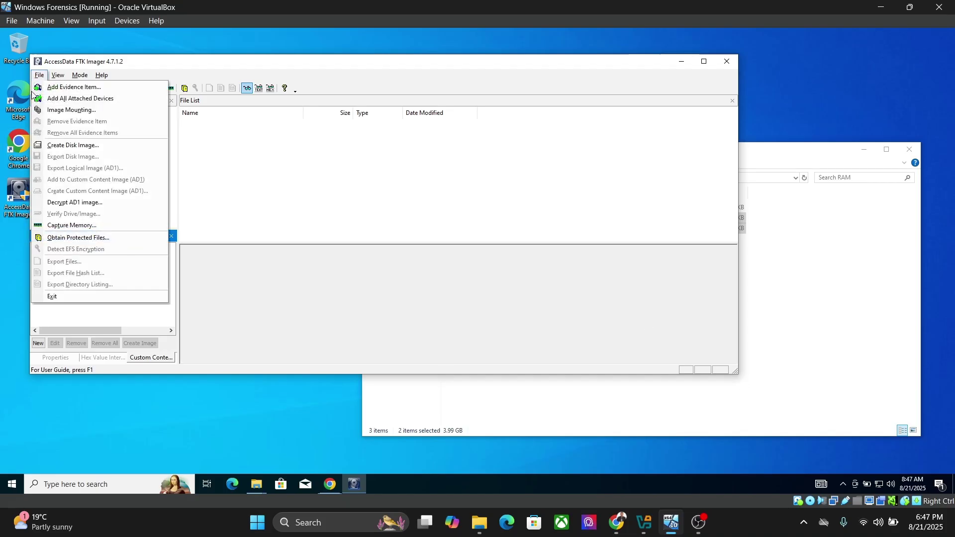
click(102, 75)
click(39, 76)
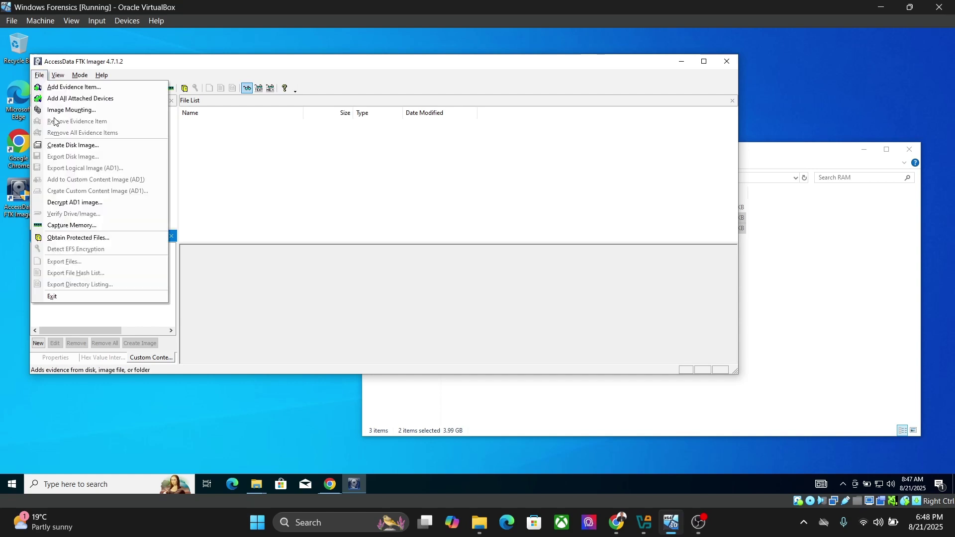
click(80, 226)
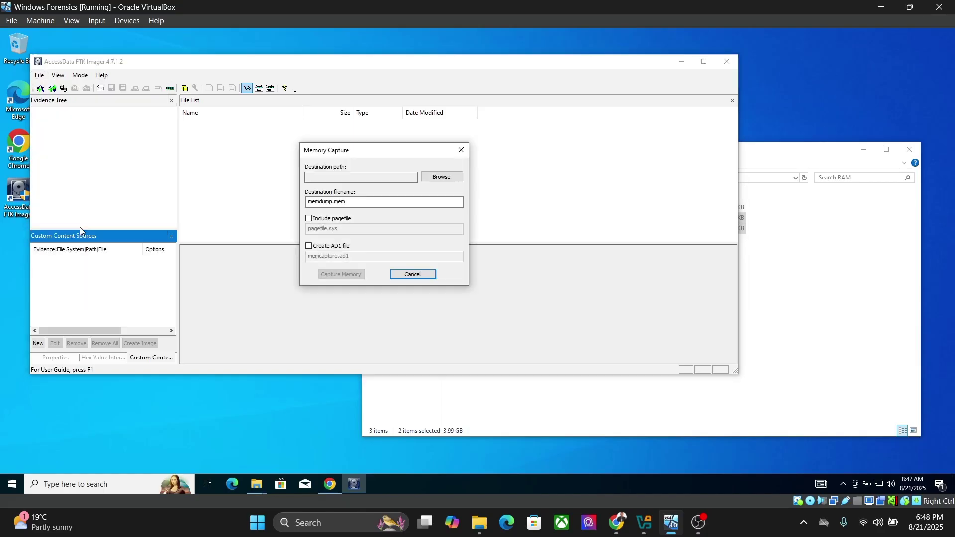
click(457, 178)
click(340, 242)
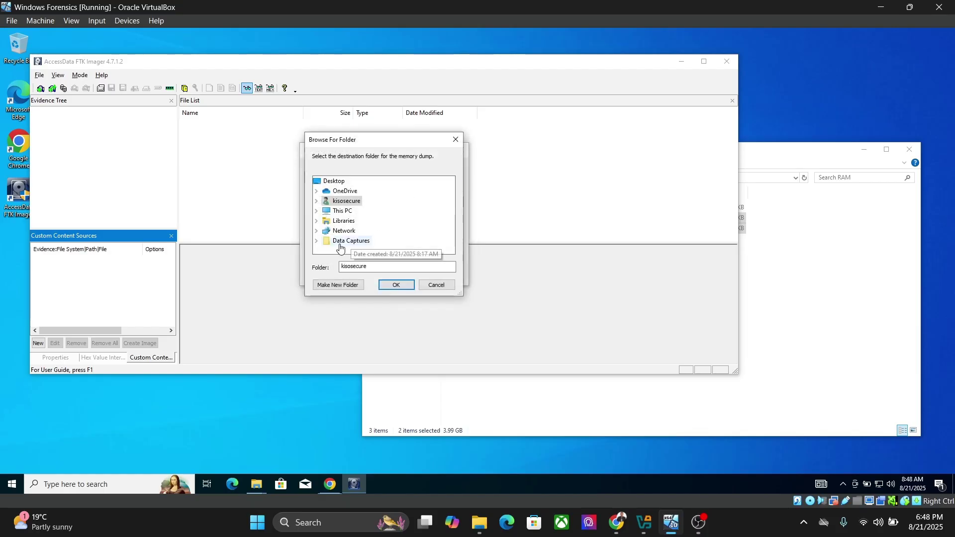
click(349, 249)
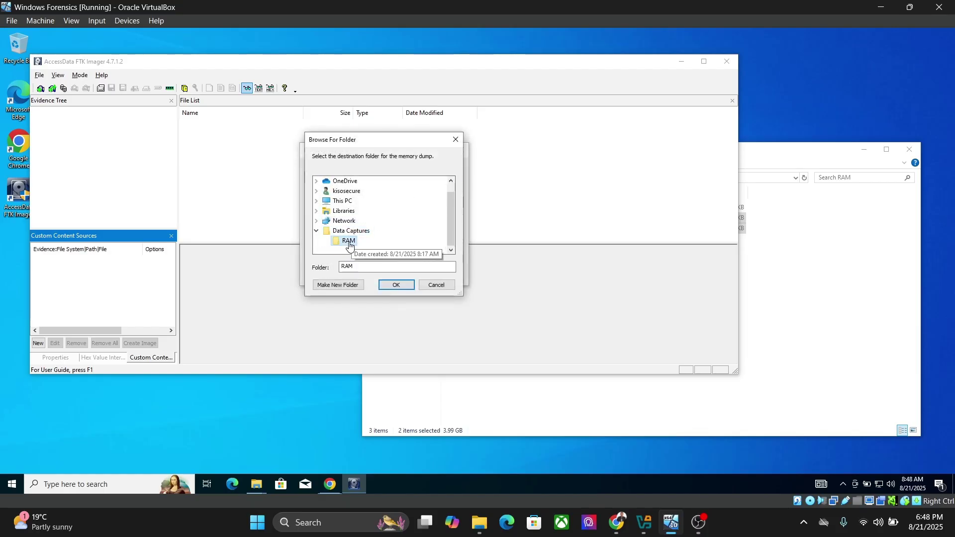
click(386, 284)
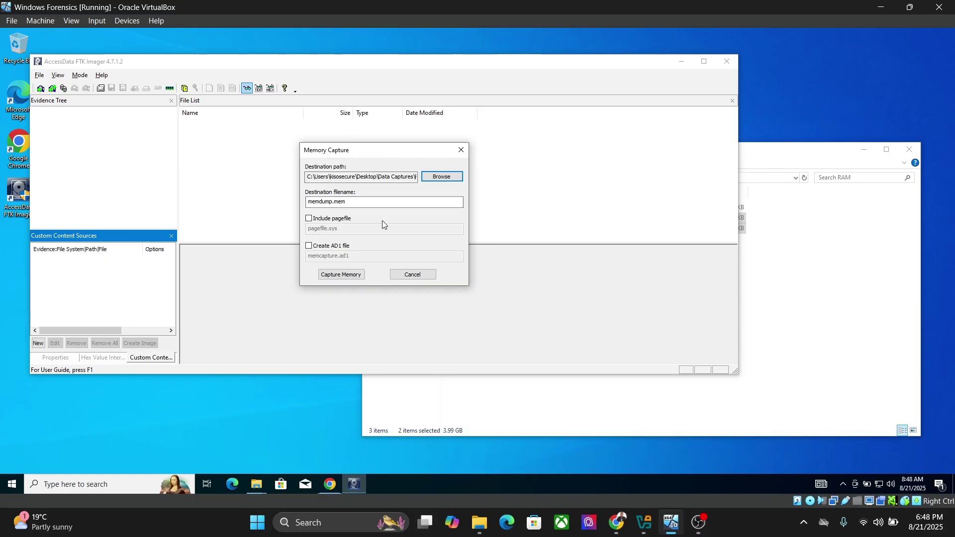
Capture the memory as memdump.mem, close the progress dialog, and bring the RAM output folder forward
click(346, 277)
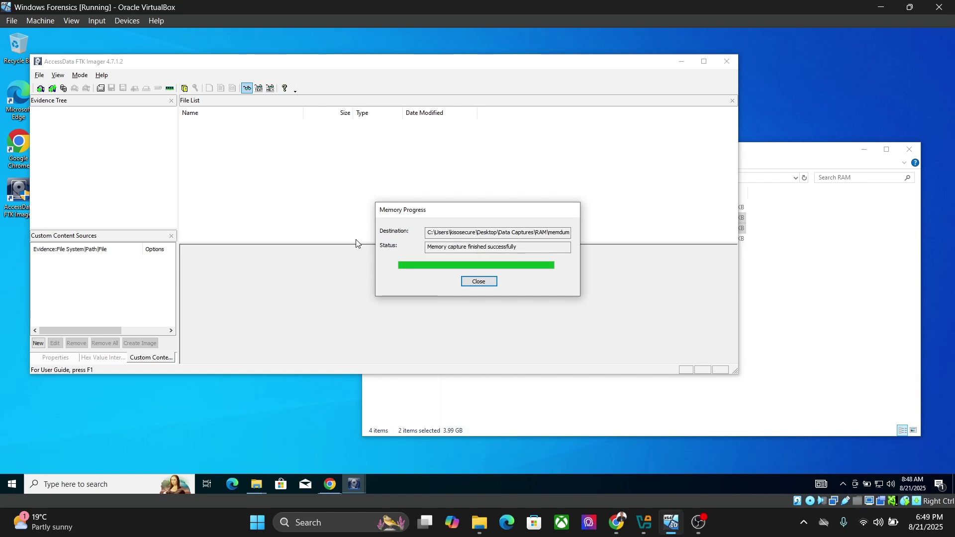
click(478, 282)
click(787, 285)
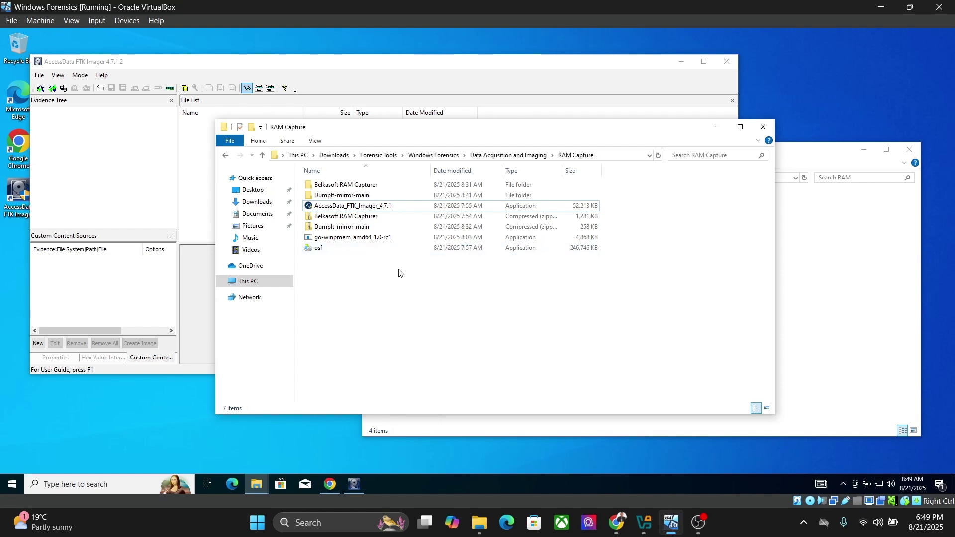
Switch to Chrome, search the web for OSForensics in a new tab, and open the PassMark OSForensics website
click(327, 487)
click(263, 36)
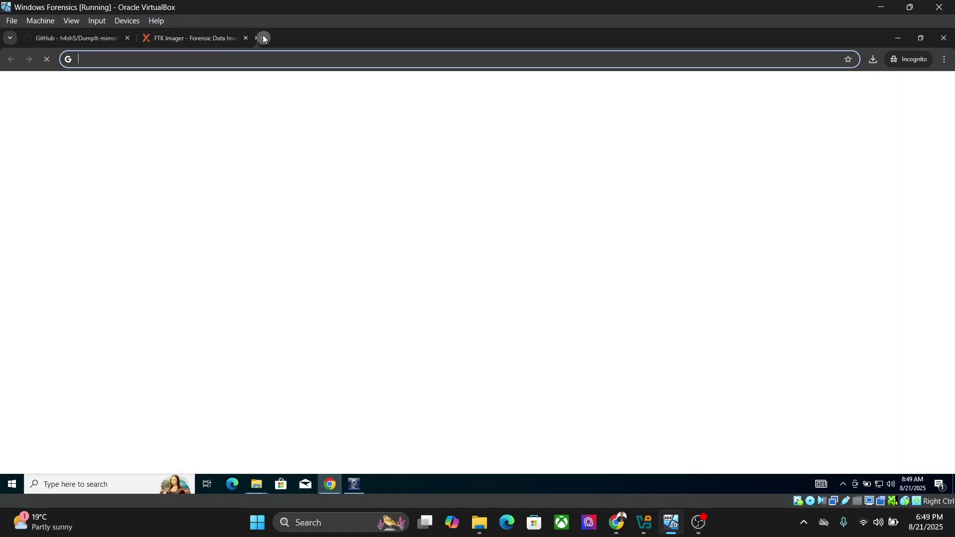
text(OSFor)
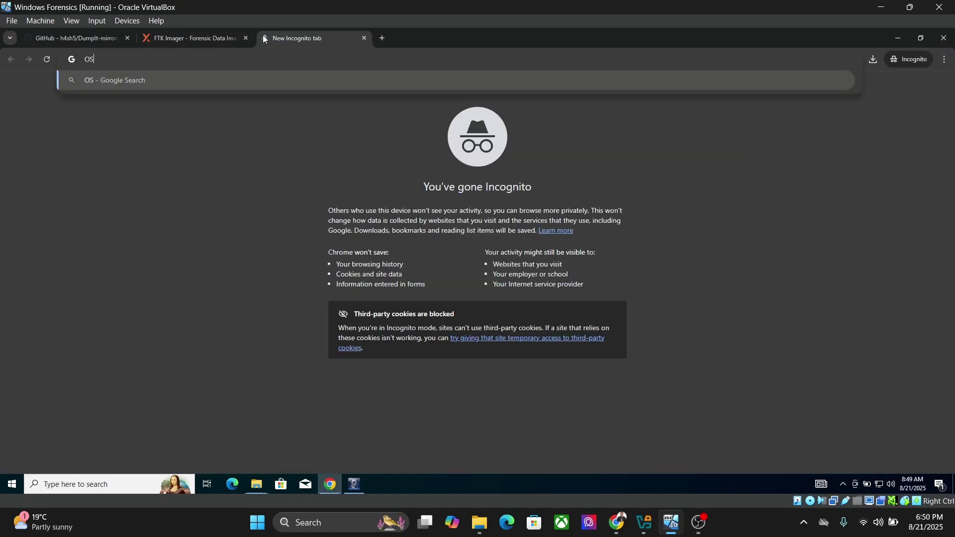
text(ebsic)
key(Return)
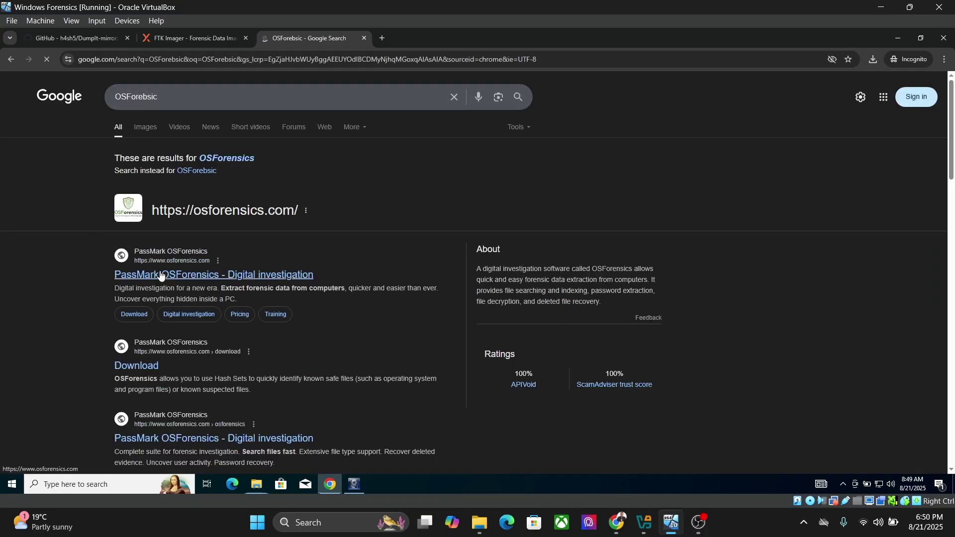
click(161, 276)
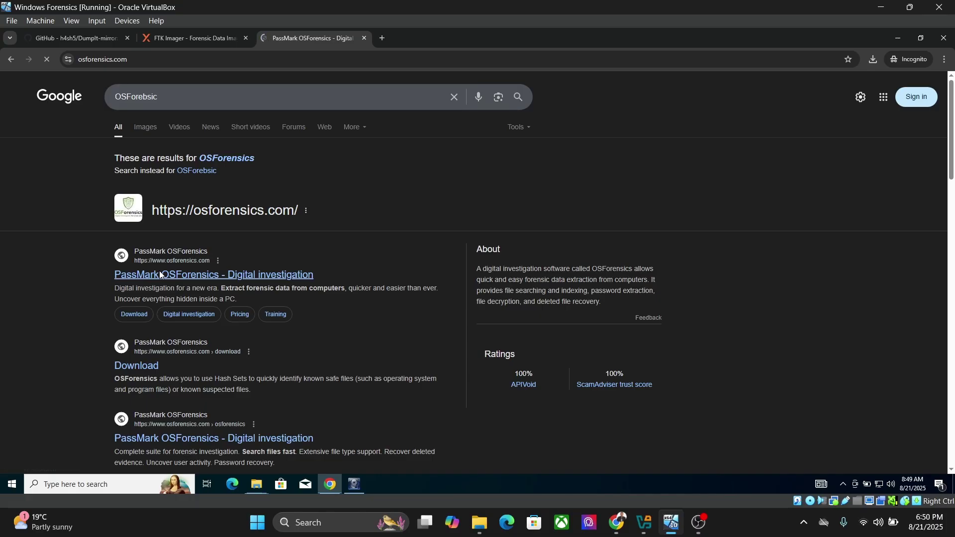
Look over the OSForensics home page and its Collection of Tools section, and minimize the browser
scroll(457, 235, down, 10)
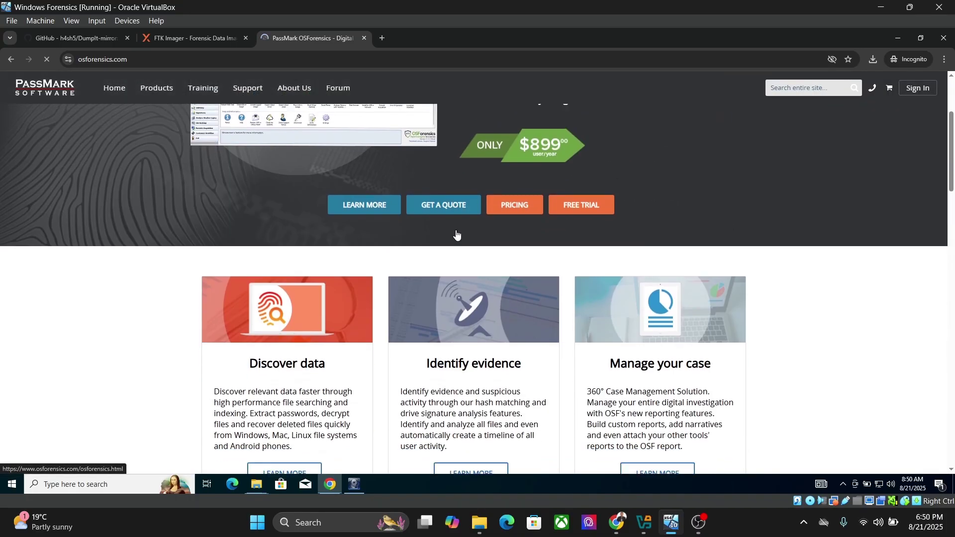
scroll(594, 186, down, 3)
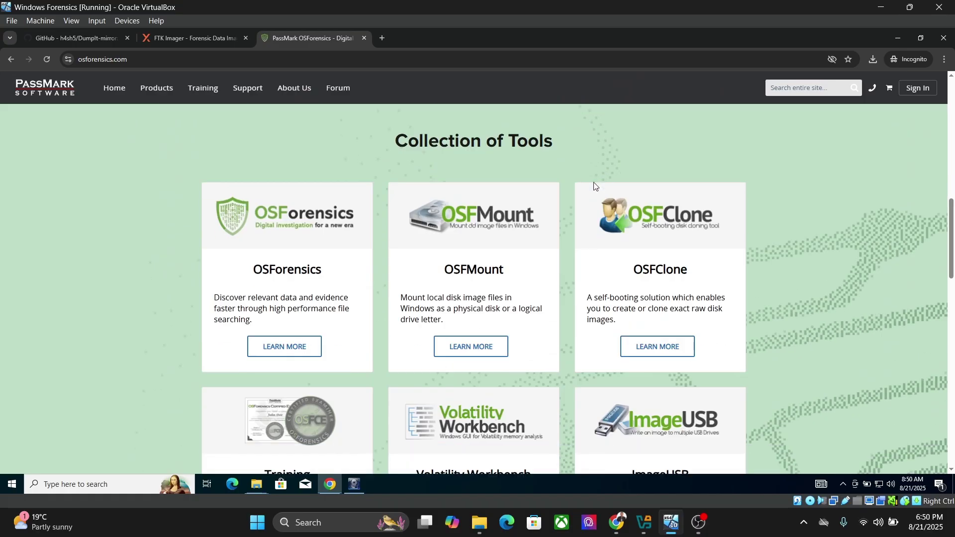
scroll(595, 187, down, 3)
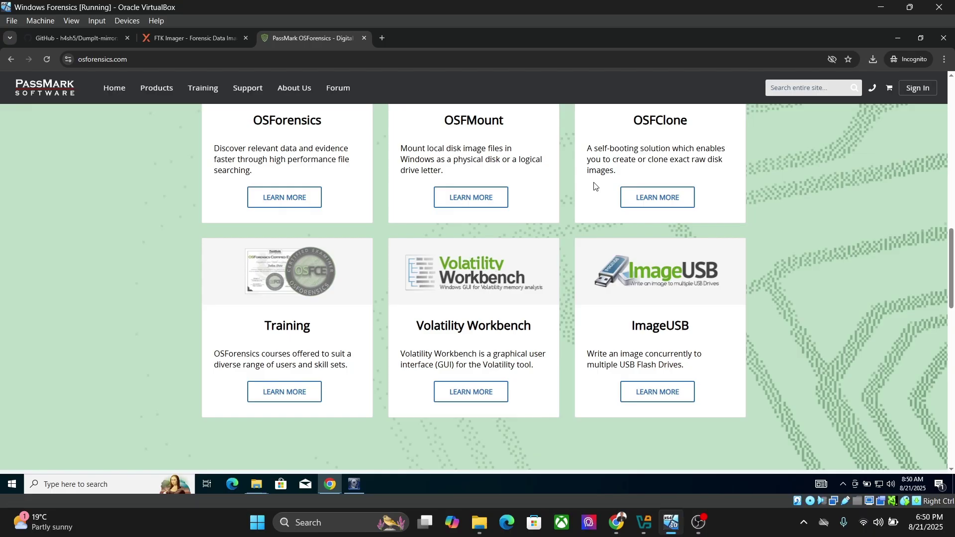
scroll(595, 187, down, 3)
scroll(595, 187, up, 5)
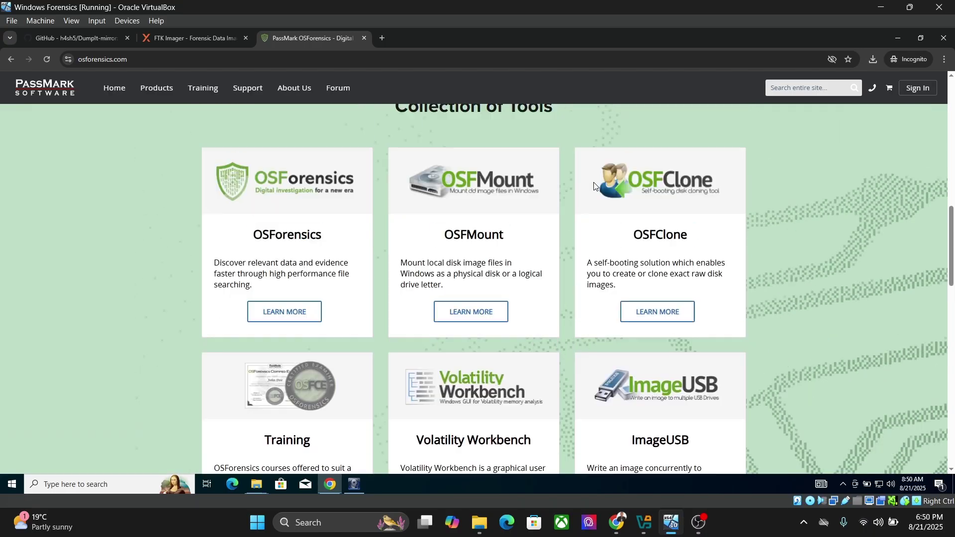
scroll(595, 185, up, 6)
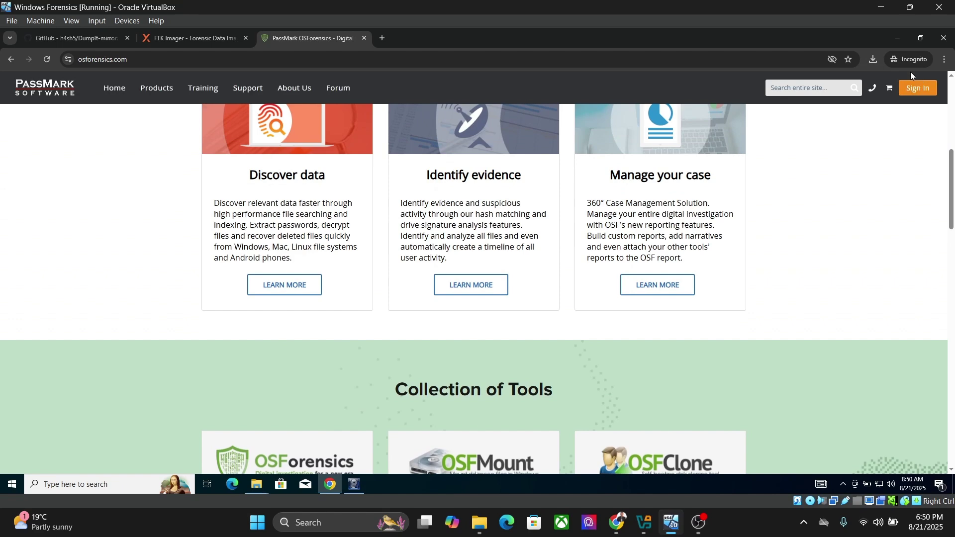
click(898, 39)
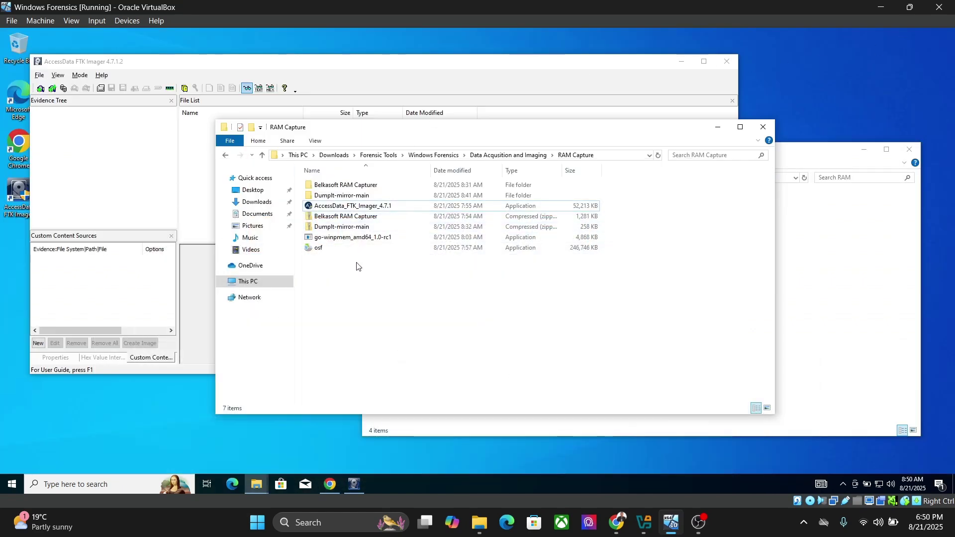
Close FTK Imager, launch the osf installer from the RAM Capture folder, and allow it to make changes to the device
click(727, 61)
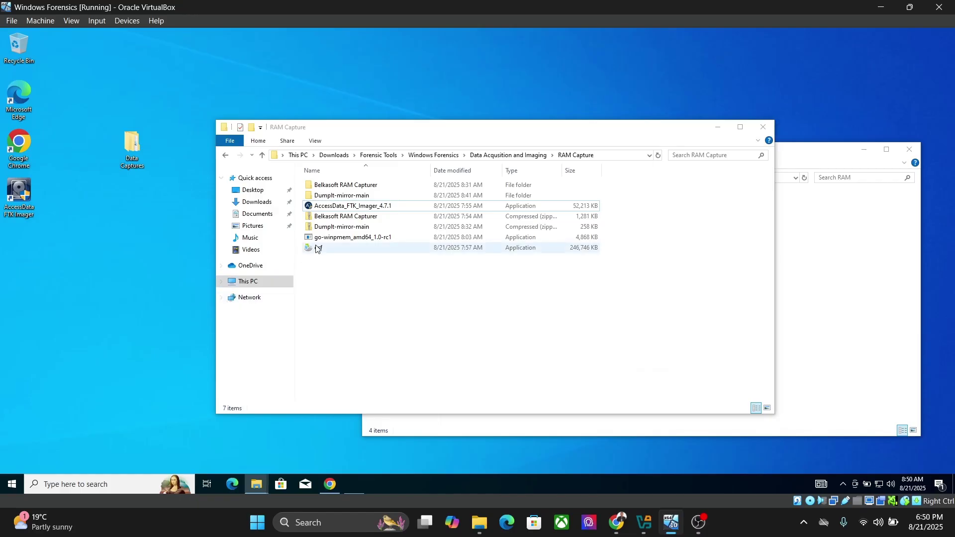
click(318, 249)
right_click(317, 248)
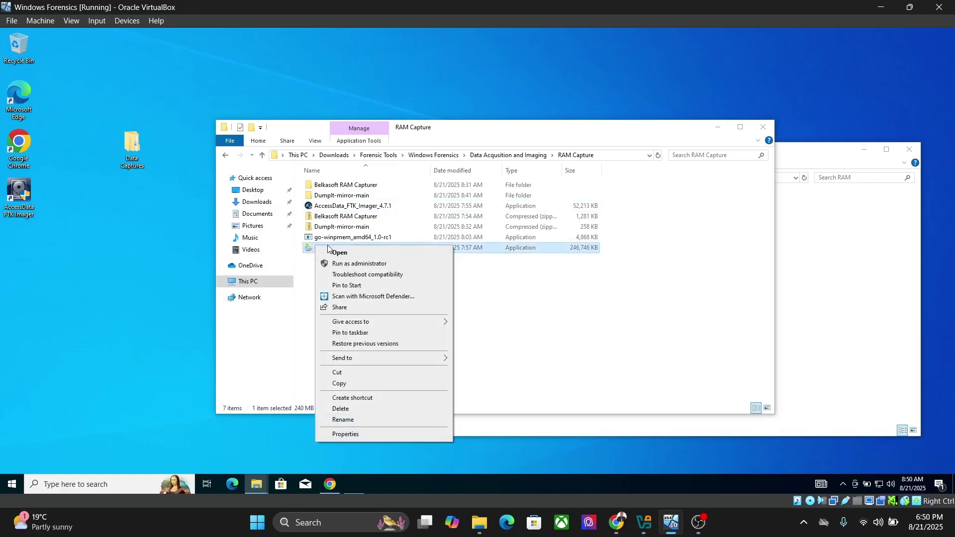
click(384, 254)
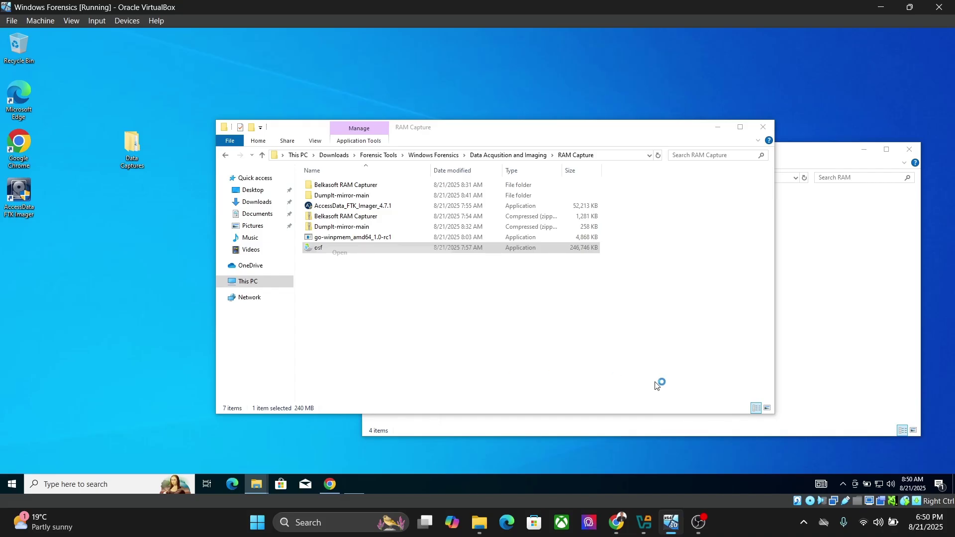
click(813, 424)
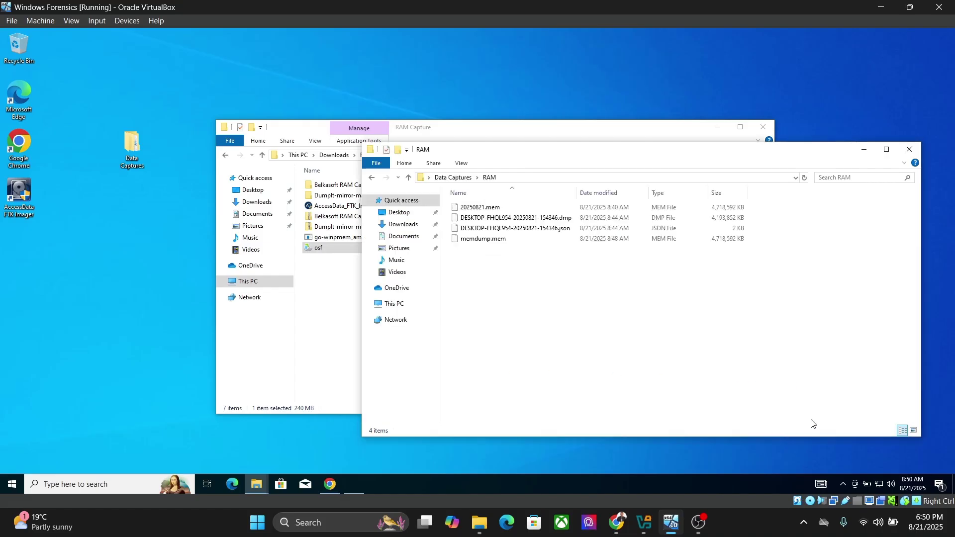
click(353, 492)
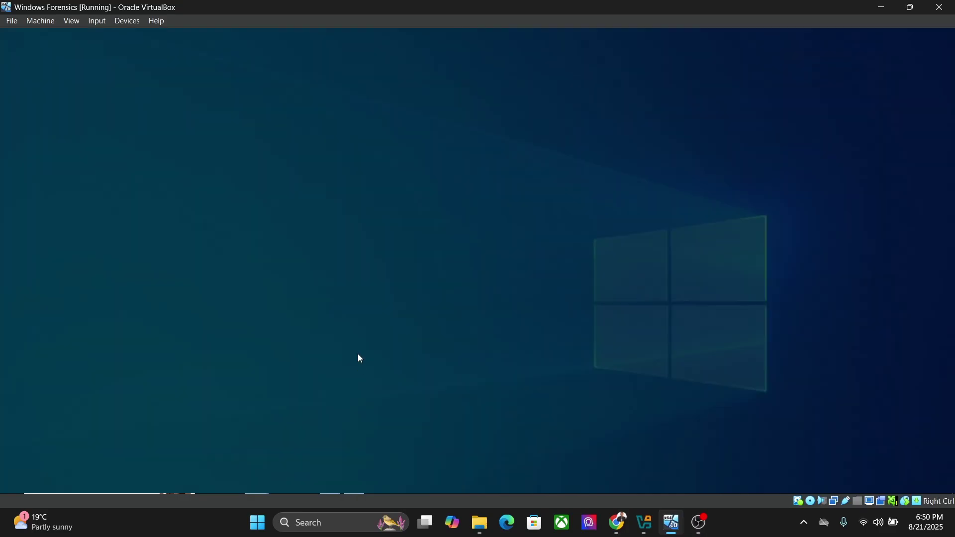
click(426, 320)
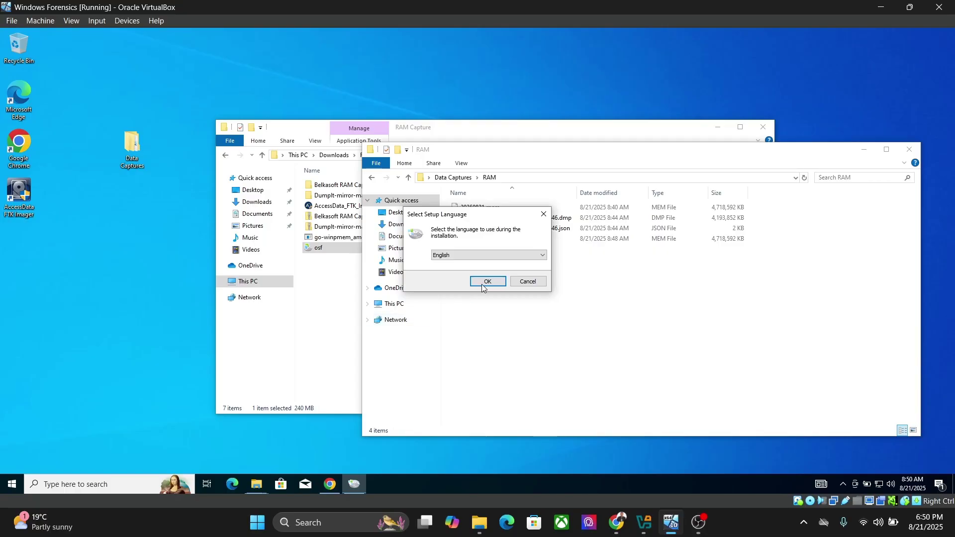
Install OSForensics in English, accepting the license agreement and keeping the default Start Menu folder and desktop icon
click(482, 282)
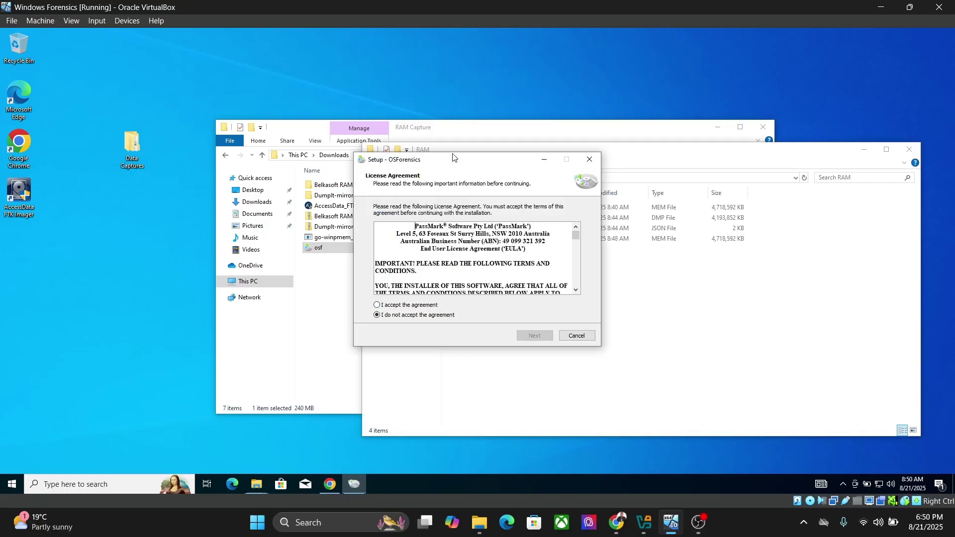
click(398, 305)
click(522, 337)
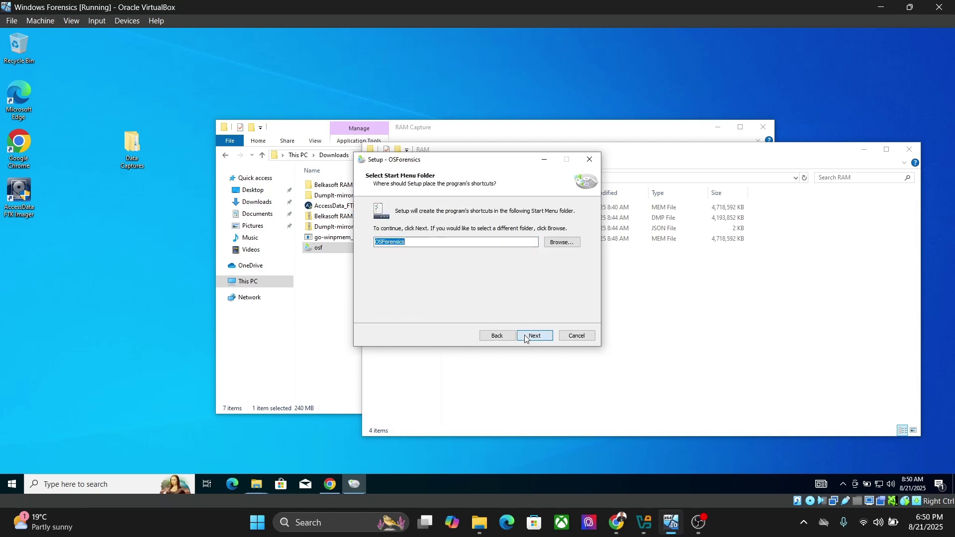
click(525, 337)
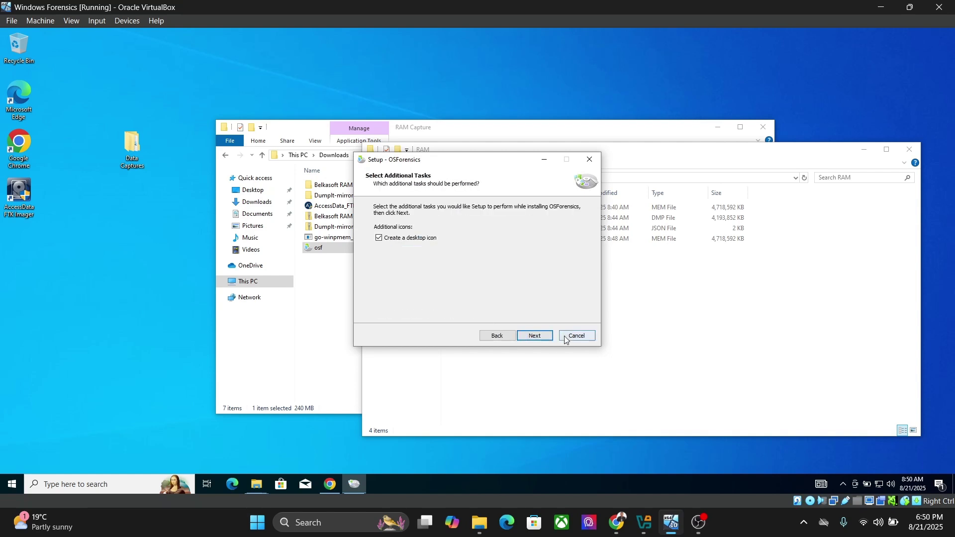
click(535, 337)
click(536, 337)
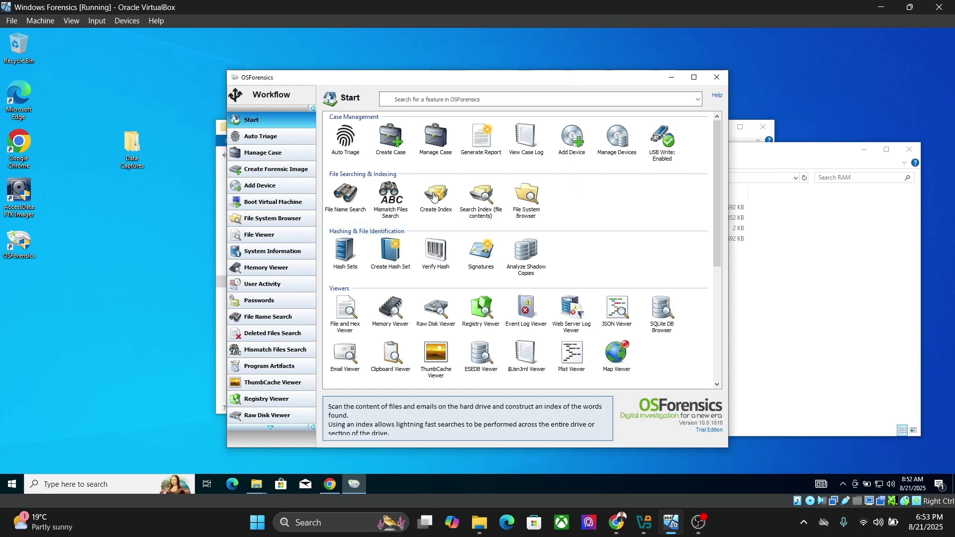
Open the OSForensics Memory Viewer, acknowledge its live-memory warning, and start a physical memory dump
click(387, 309)
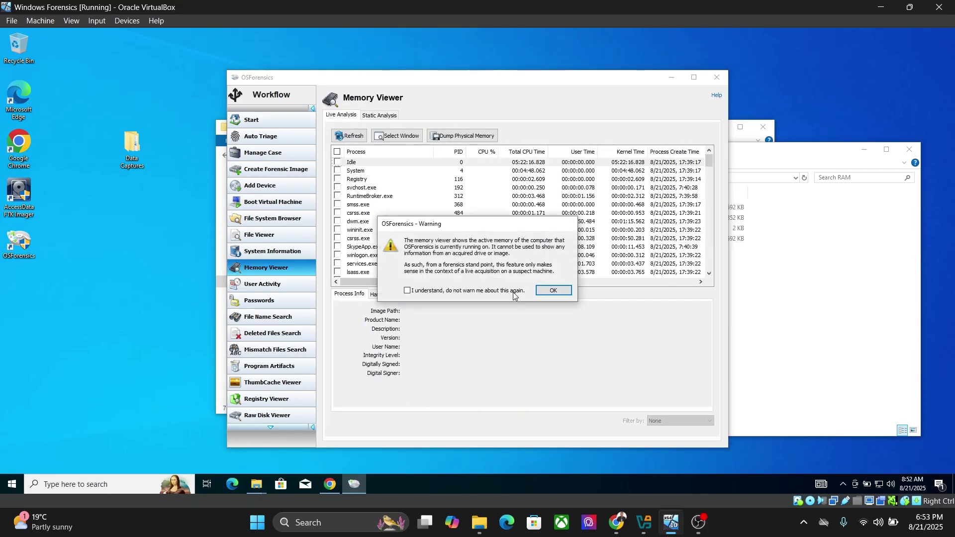
click(557, 289)
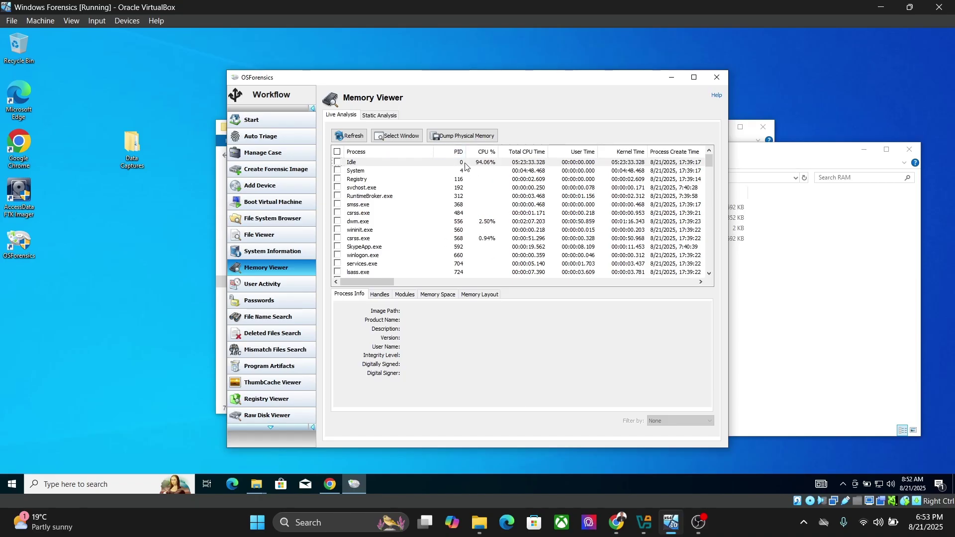
click(474, 139)
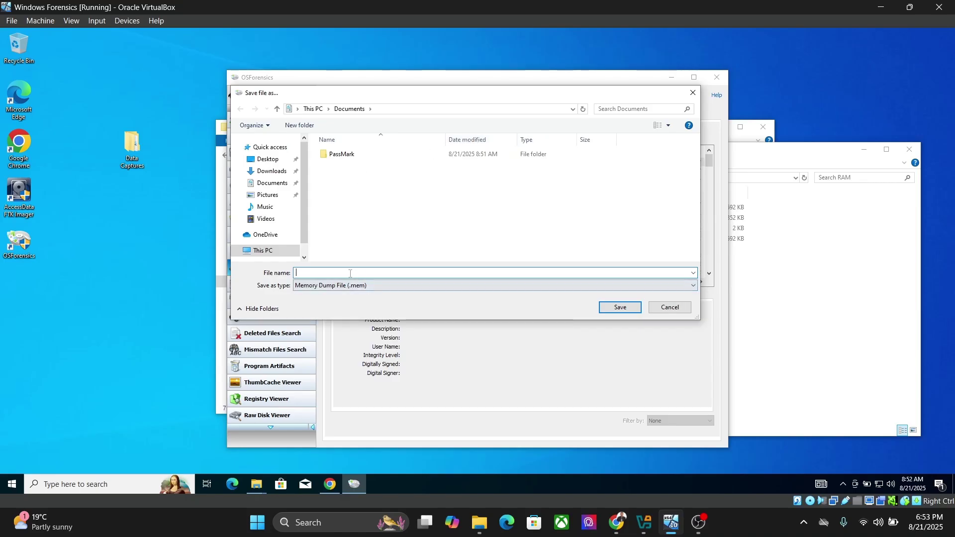
Save the memory dump as osfcapture, type Memory Dump File (.mem), in Desktop > Data Captures > RAM
scroll(264, 181, down, 1)
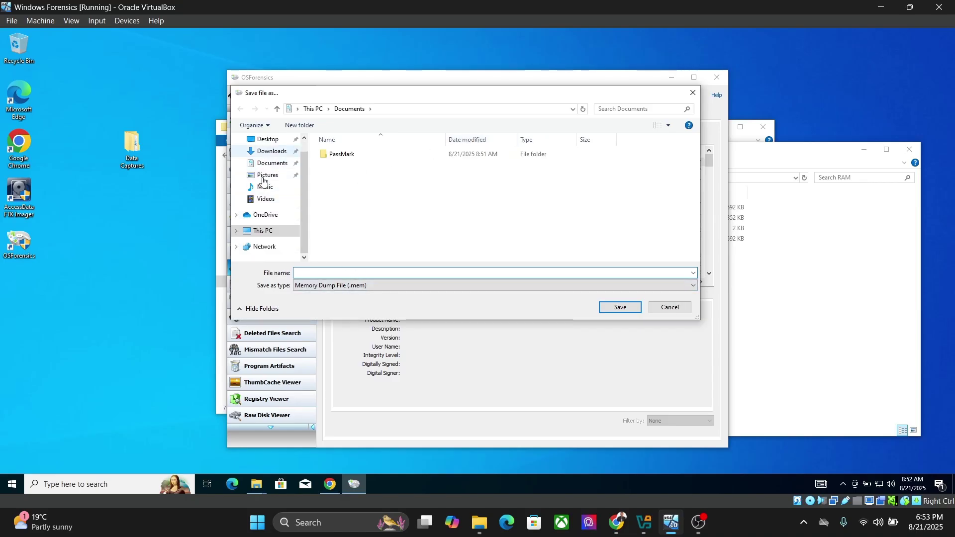
scroll(267, 189, up, 1)
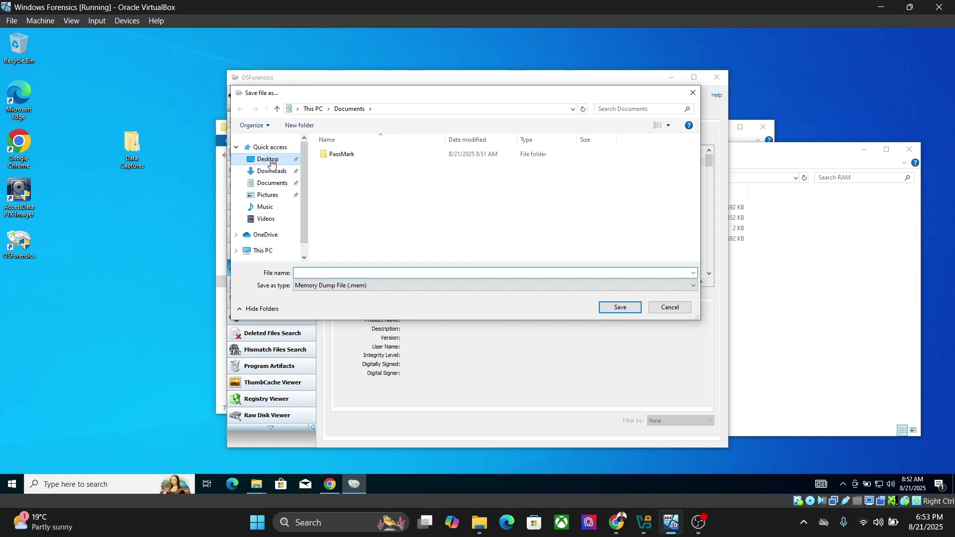
click(271, 160)
double_click(353, 158)
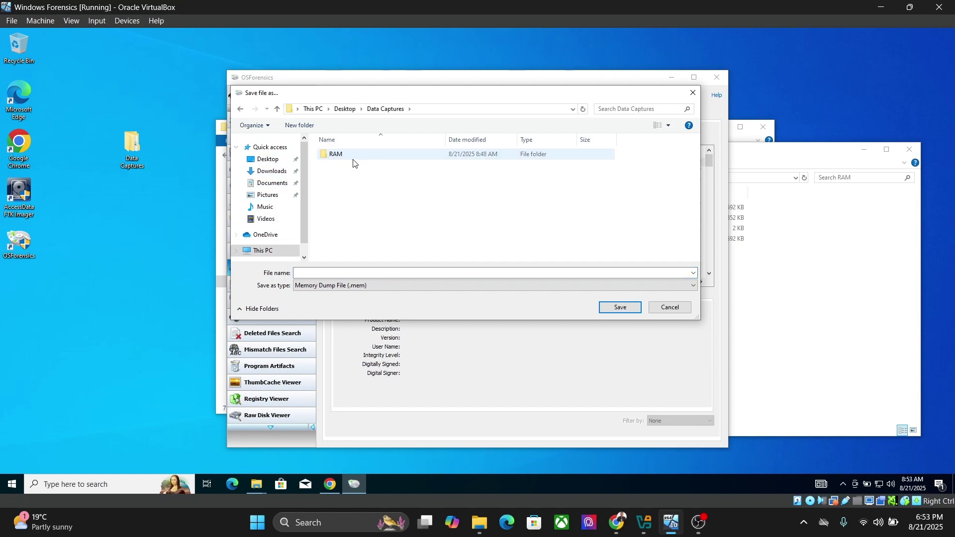
double_click(354, 159)
click(363, 273)
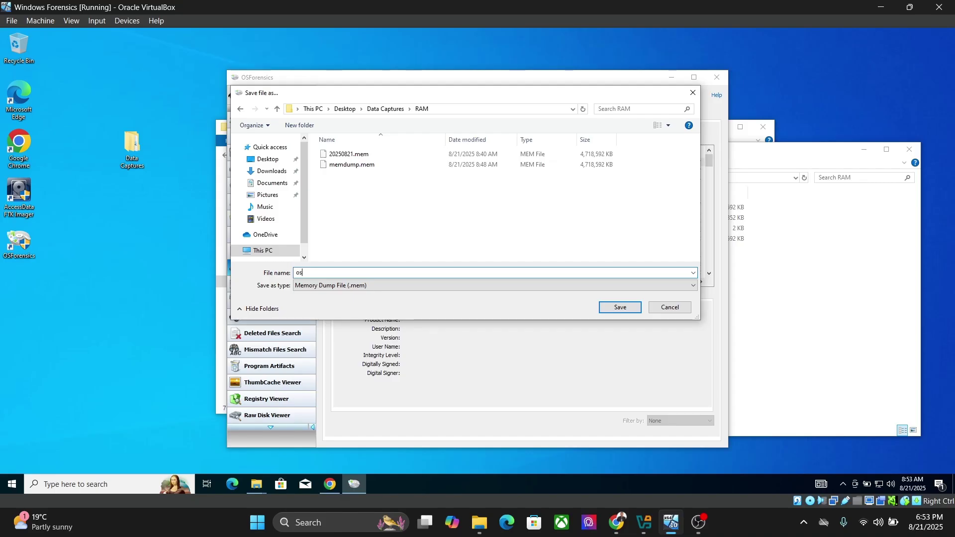
text(osfcapture)
click(607, 308)
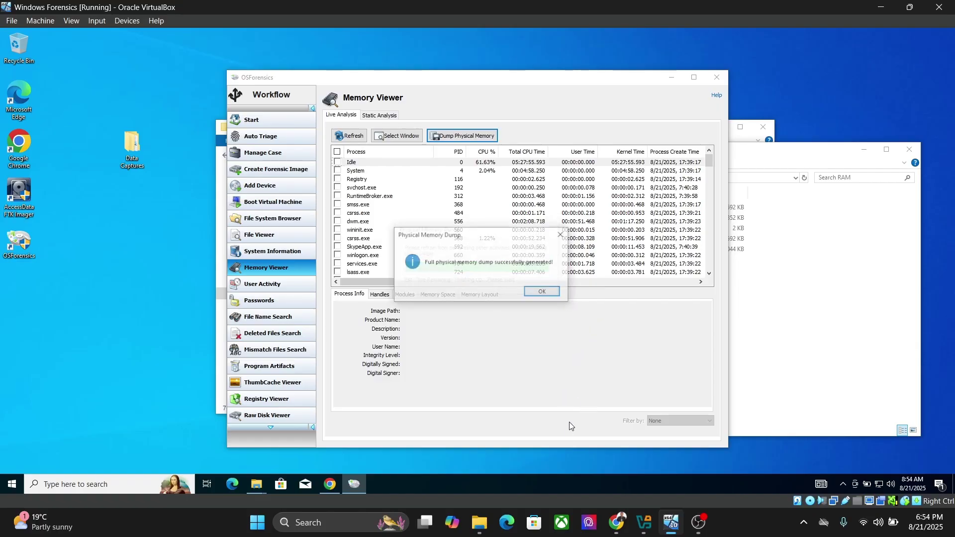
Dismiss the memory dump message and bring the RAM folder window forward, repositioning it to show the captured files
click(547, 293)
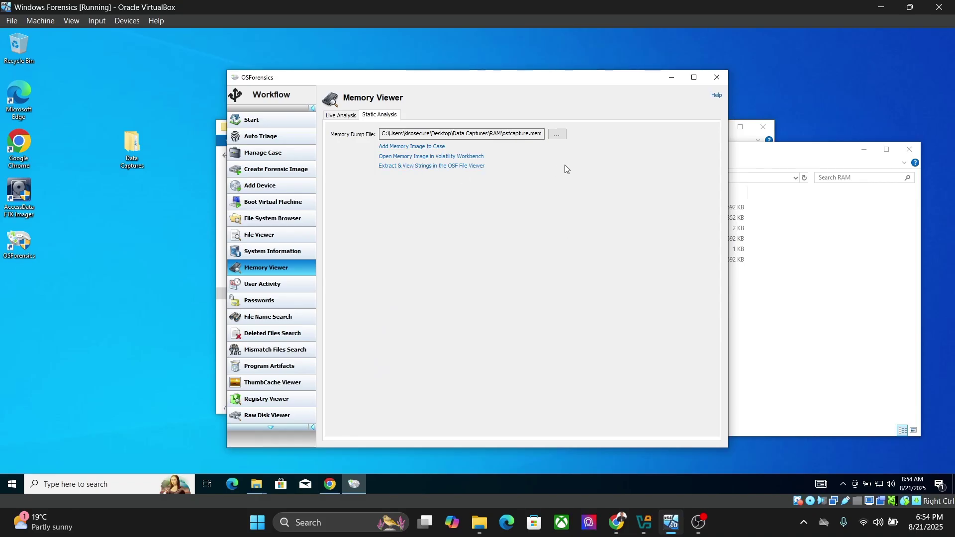
click(810, 313)
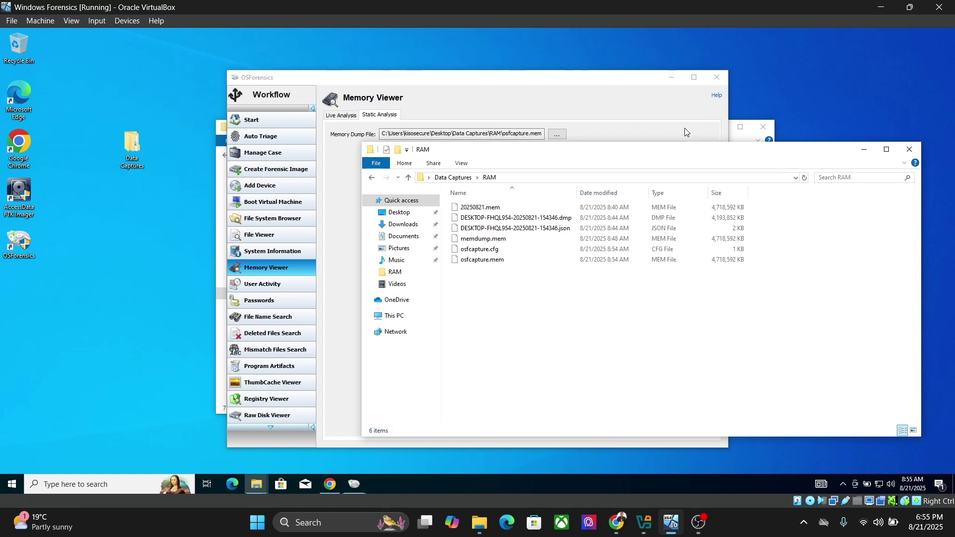
drag(704, 158, 607, 117)
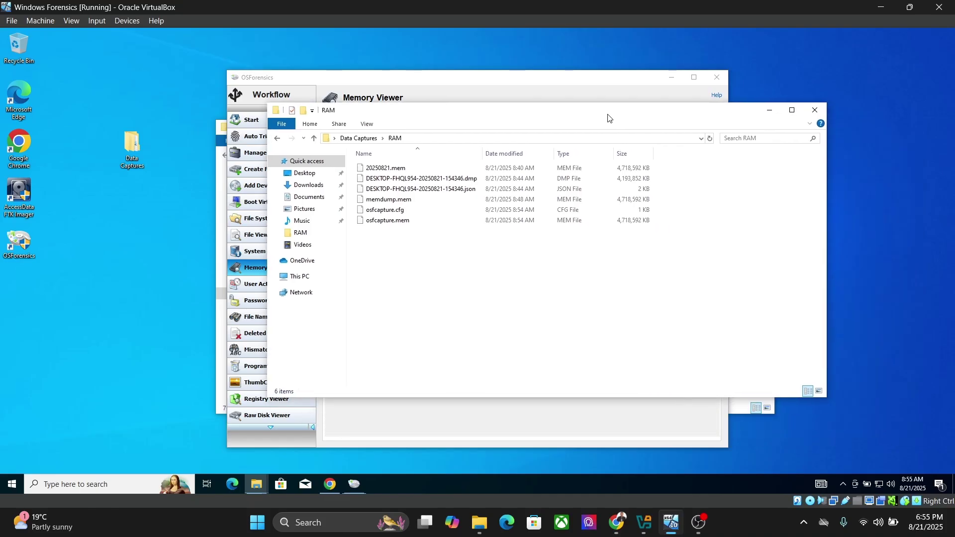